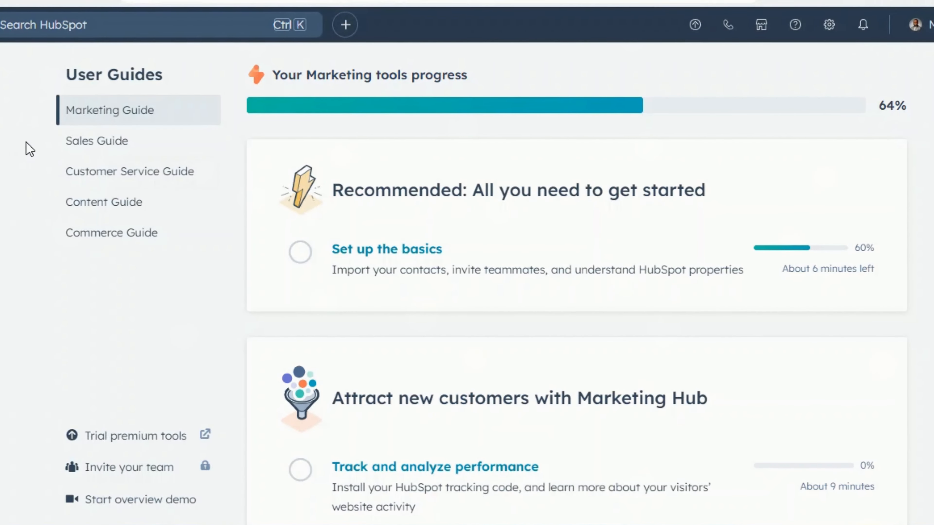
Step: Open the deal pipeline settings from the Deals board and show the list of available pipelines
{"action": "mouse_move", "coordinate": [1, 210]}
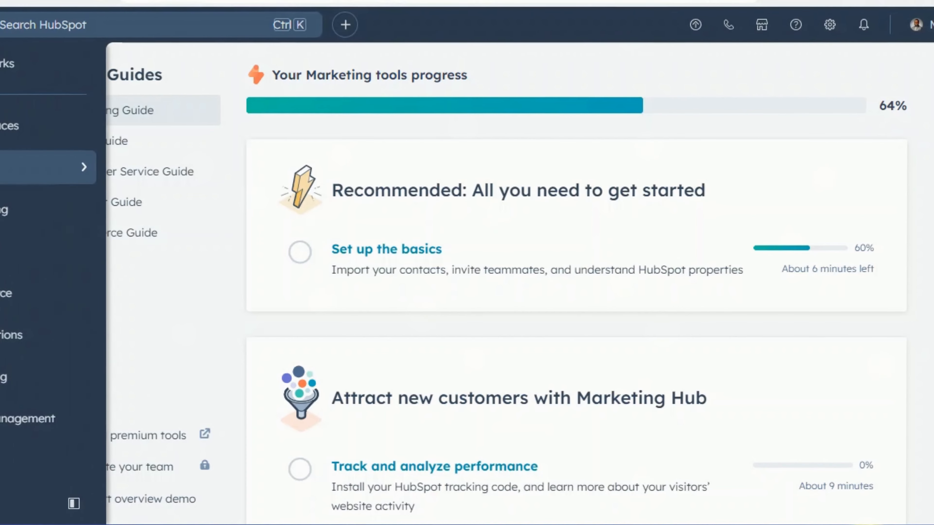
{"action": "mouse_move", "coordinate": [22, 167]}
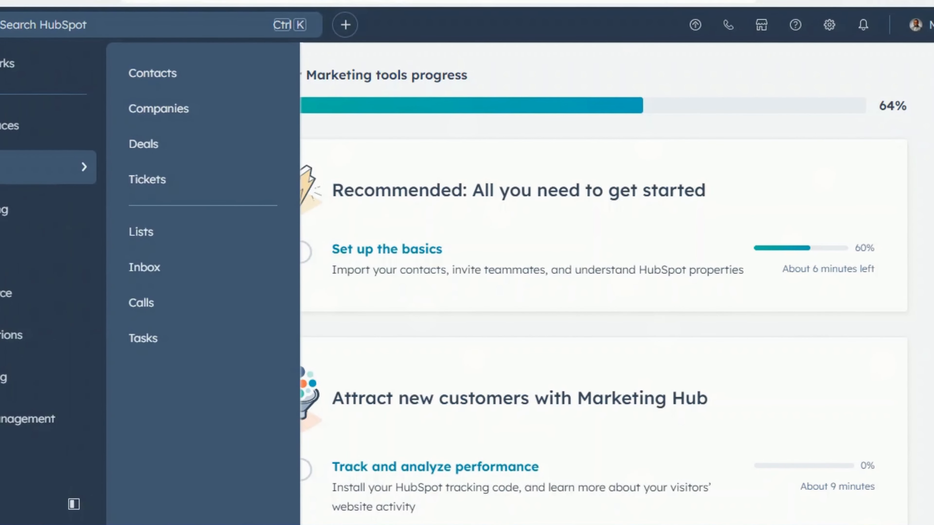
{"action": "left_click", "coordinate": [171, 156]}
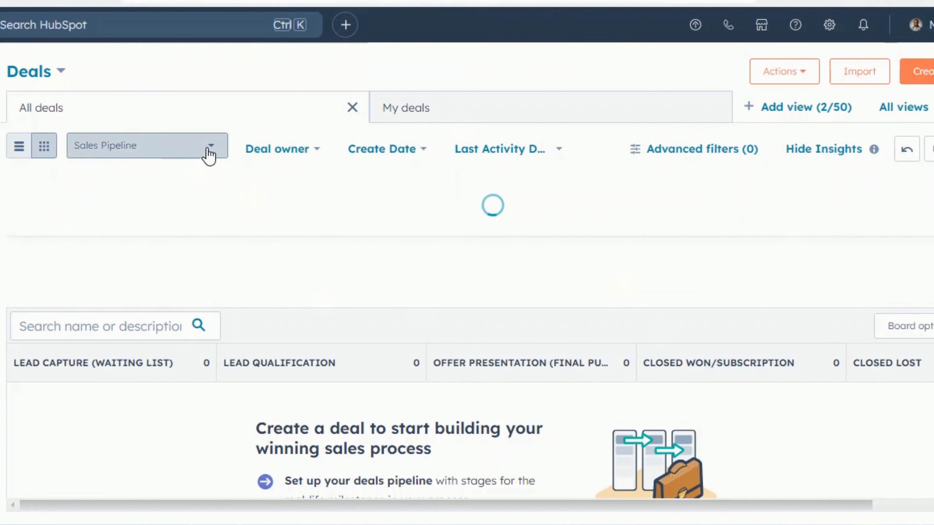
{"action": "left_click", "coordinate": [210, 154]}
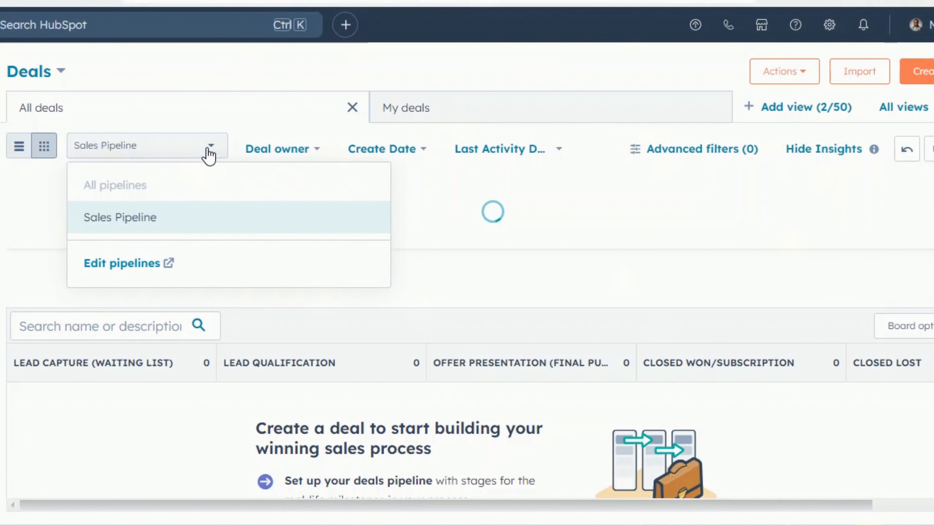
{"action": "left_click", "coordinate": [122, 264]}
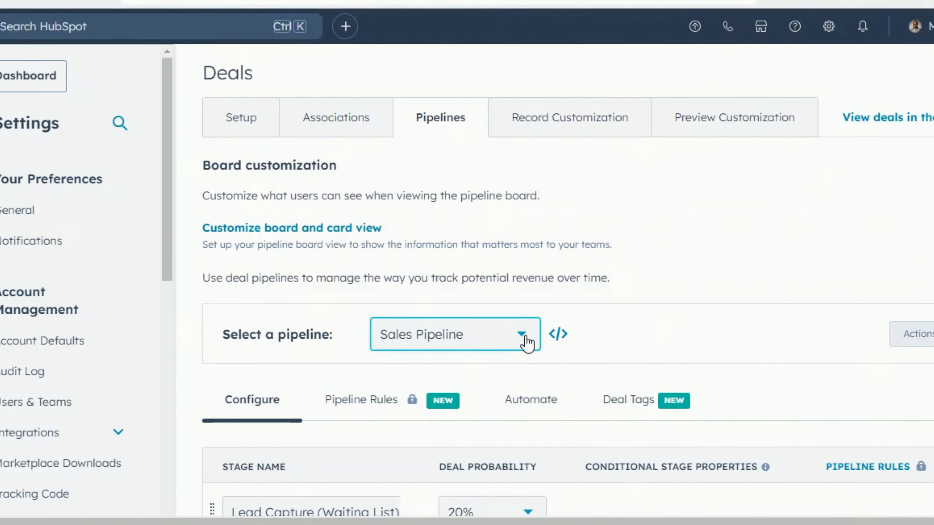
{"action": "left_click", "coordinate": [523, 333]}
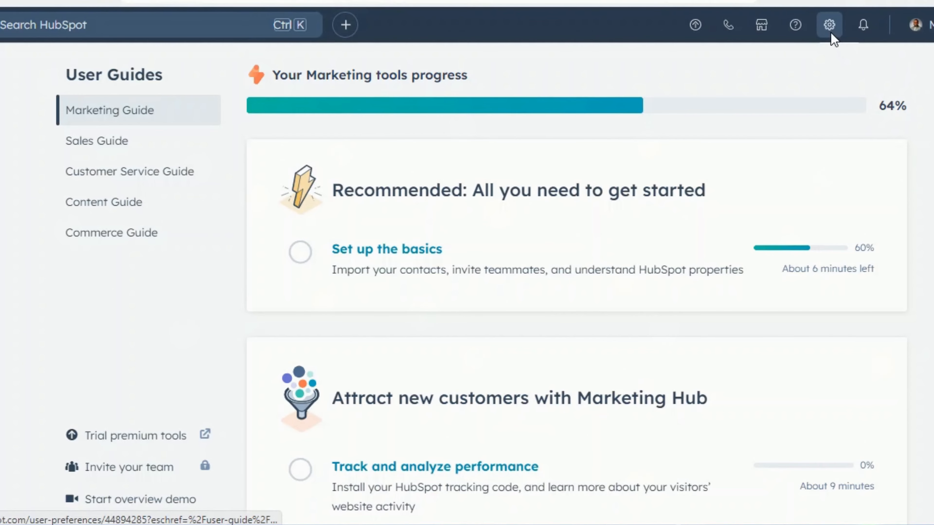
Step: Open the pipeline configuration for the Deals object in the account settings
{"action": "left_click", "coordinate": [831, 25]}
{"action": "scroll", "coordinate": [169, 379], "scroll_direction": "down", "scroll_amount": 10}
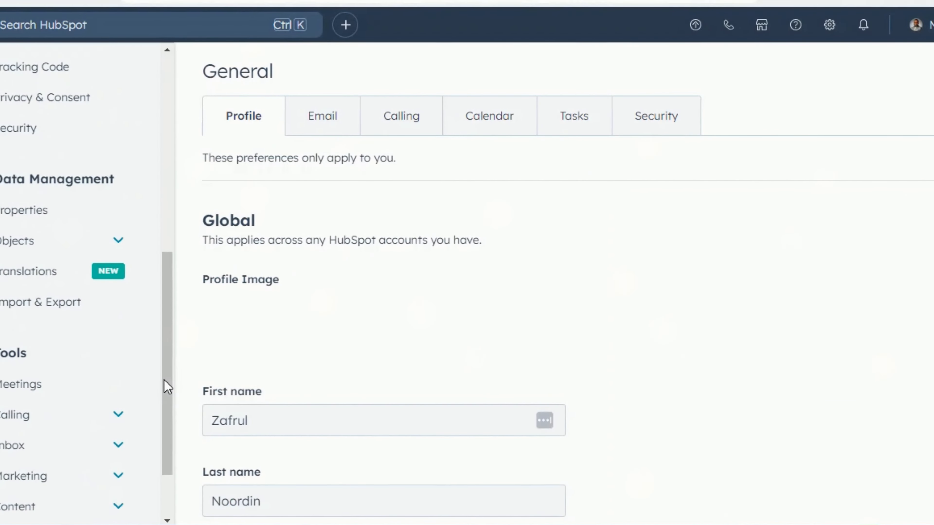
{"action": "left_click", "coordinate": [84, 241]}
{"action": "left_click", "coordinate": [34, 368]}
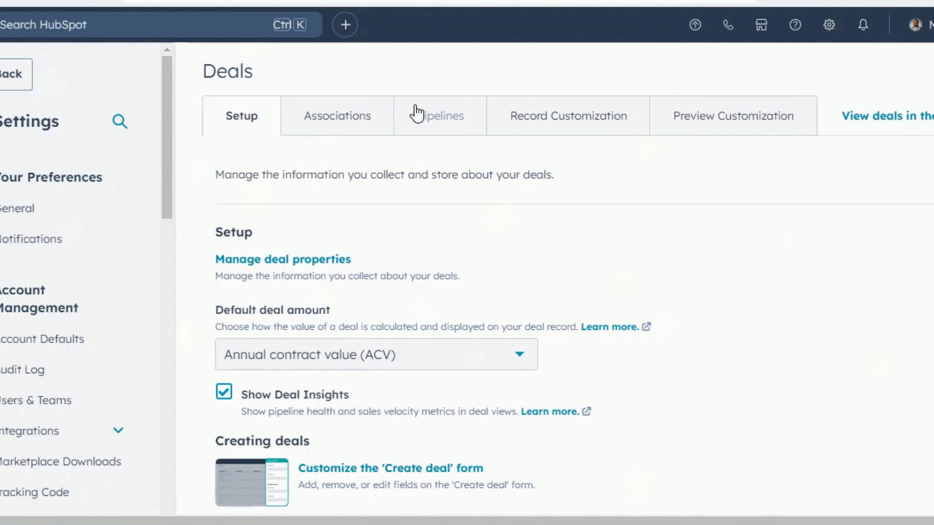
{"action": "left_click", "coordinate": [437, 121]}
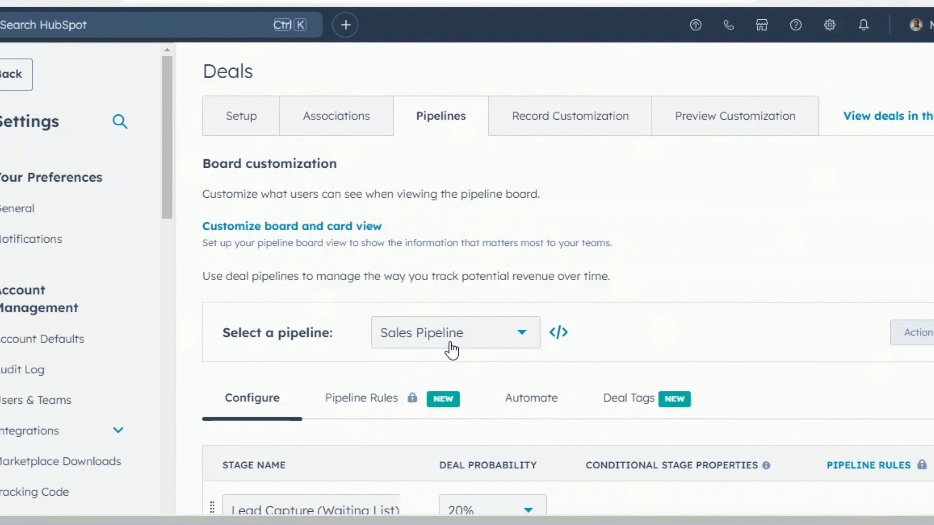
Step: Create a new deal pipeline named "Follow up process"
{"action": "left_click", "coordinate": [466, 343]}
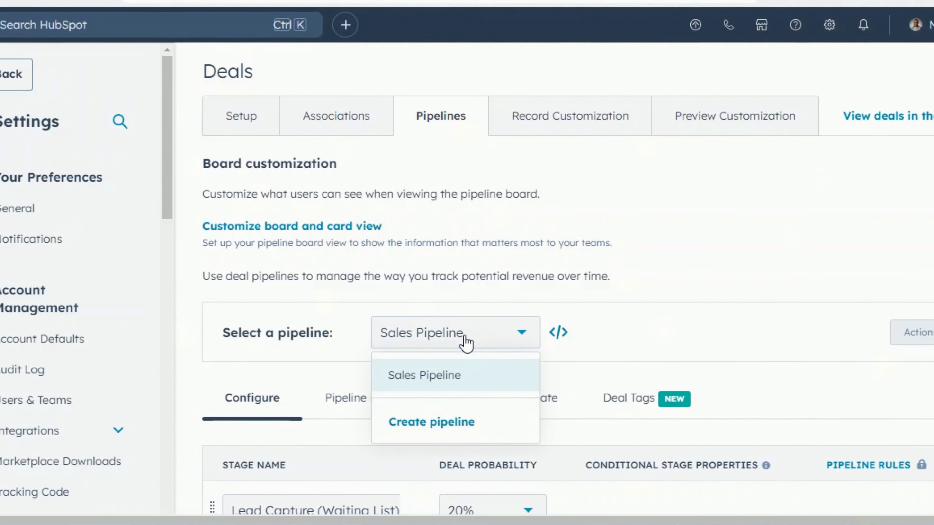
{"action": "left_click", "coordinate": [428, 423]}
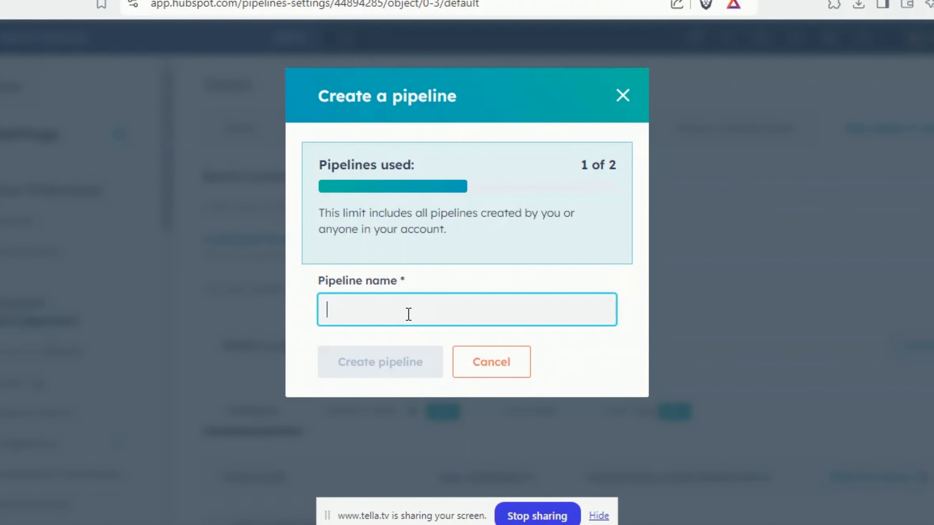
{"action": "type", "text": "Fol"}
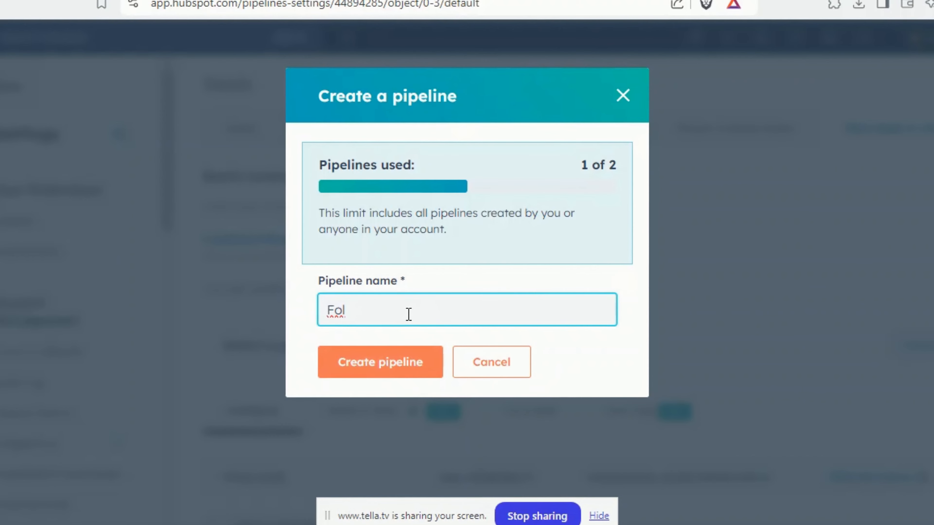
{"action": "type", "text": "low up process"}
{"action": "left_click", "coordinate": [396, 363]}
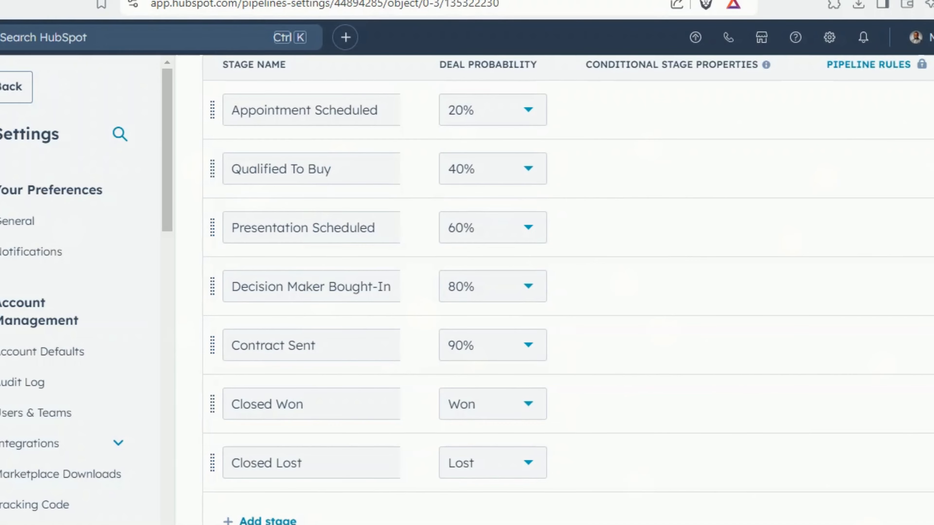
Step: Rename the first stage of the pipeline as "Contacted" and the second as "Lead Nurture sequence"
{"action": "scroll", "coordinate": [567, 290], "scroll_direction": "up", "scroll_amount": 1}
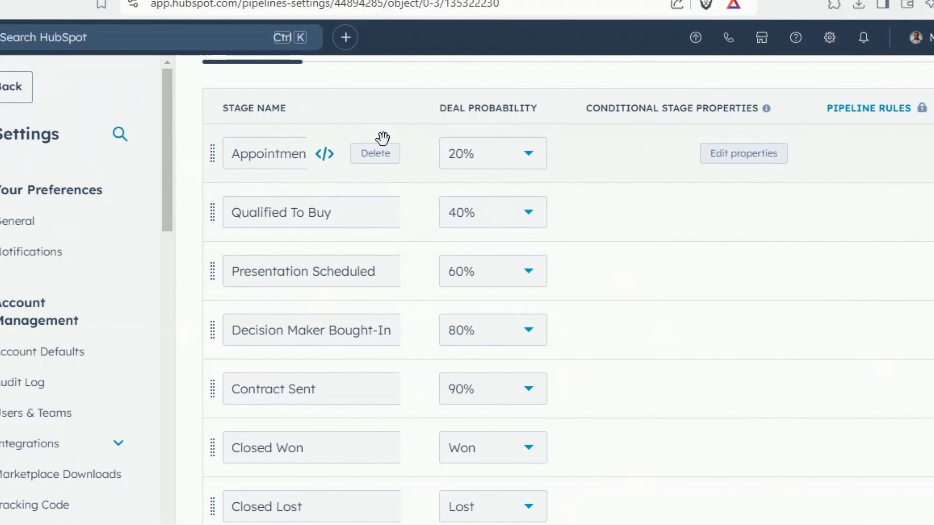
{"action": "left_click", "coordinate": [289, 156]}
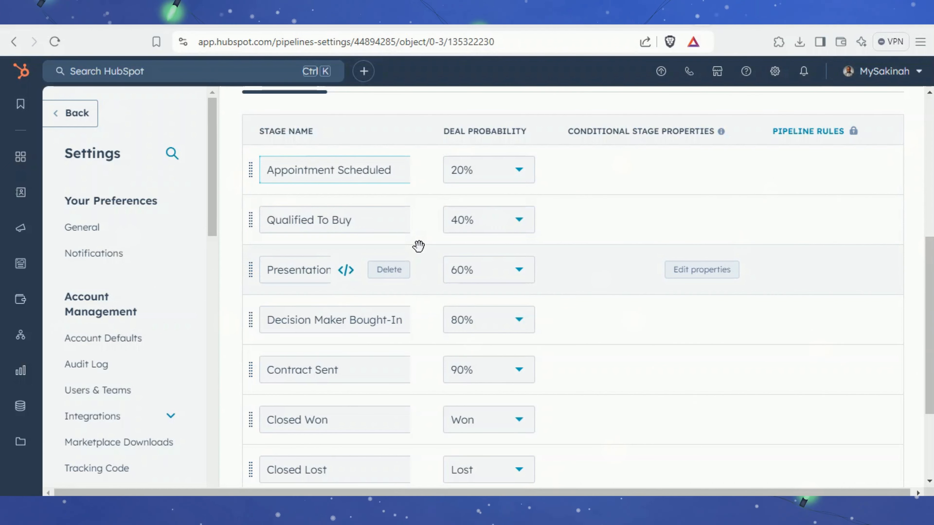
{"action": "double_click", "coordinate": [301, 170]}
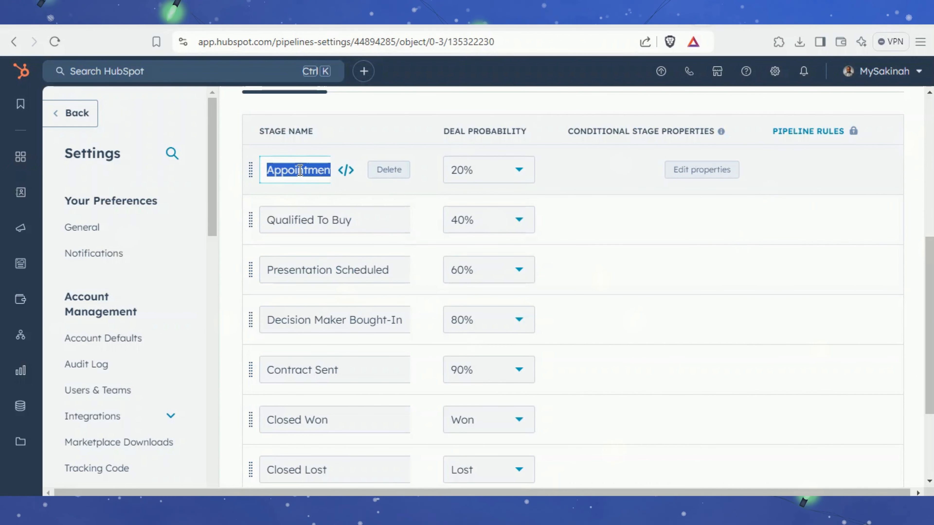
{"action": "type", "text": "Contacted"}
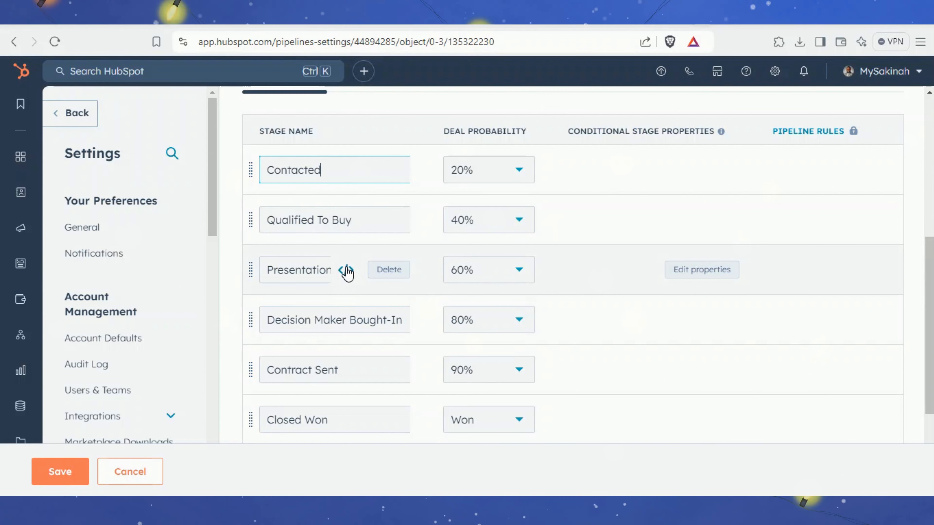
{"action": "triple_click", "coordinate": [300, 230]}
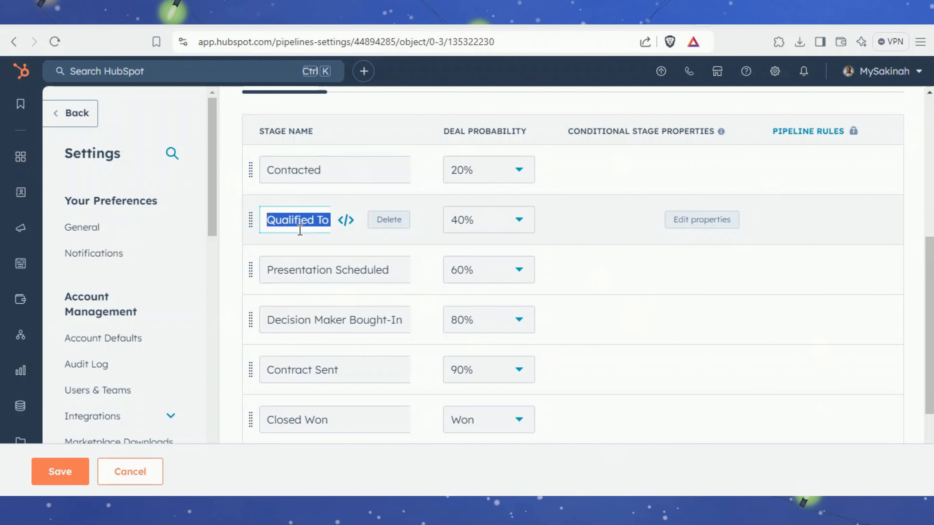
{"action": "key", "text": "ctrl+v"}
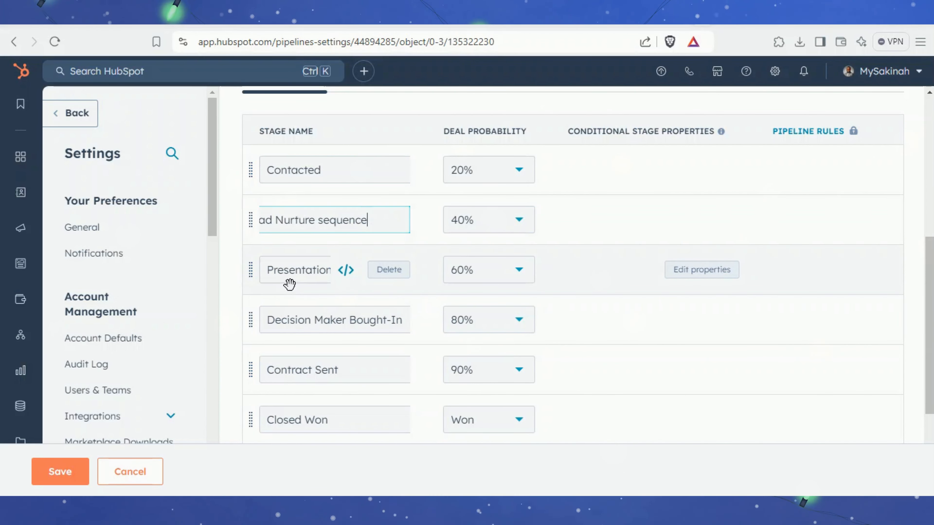
Step: Rename the third stage of the pipeline as "Follow Up Call" and the fourth as "Proposal Sent"
{"action": "triple_click", "coordinate": [298, 279]}
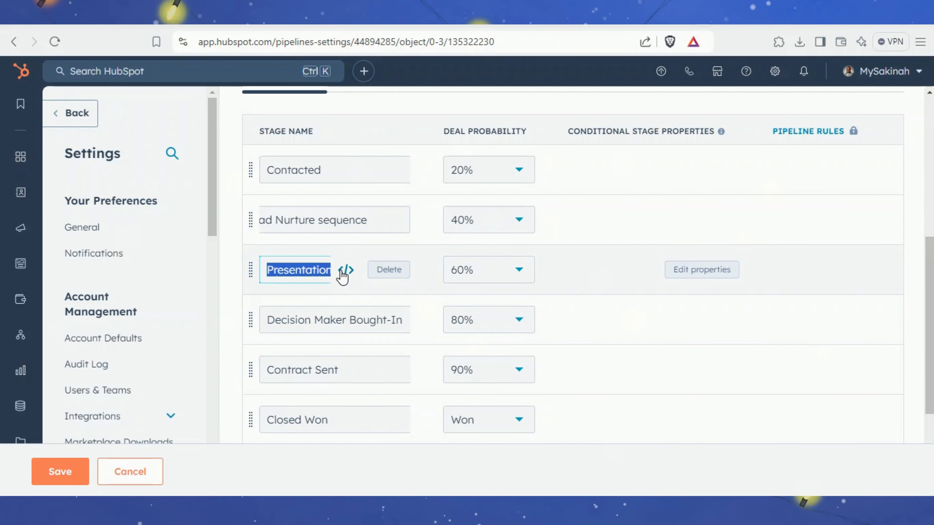
{"action": "type", "text": "Follow "}
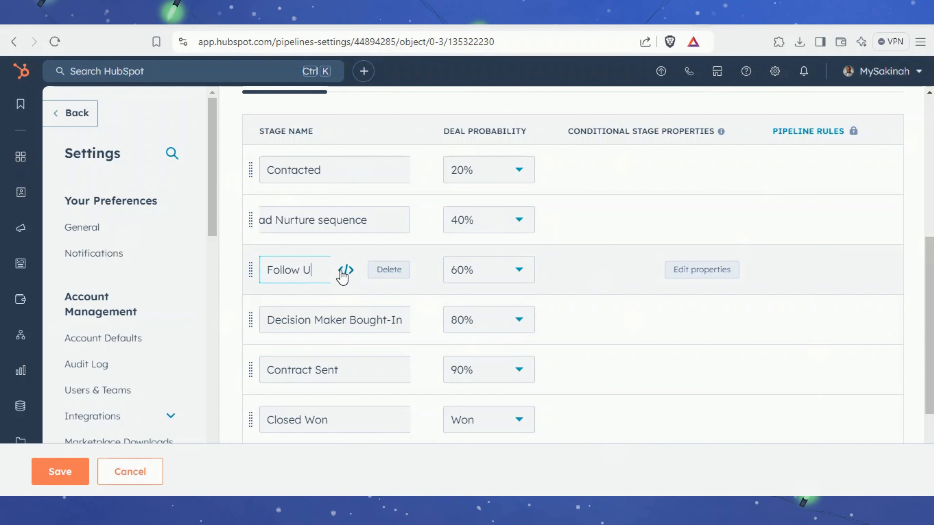
{"action": "type", "text": "Up Call"}
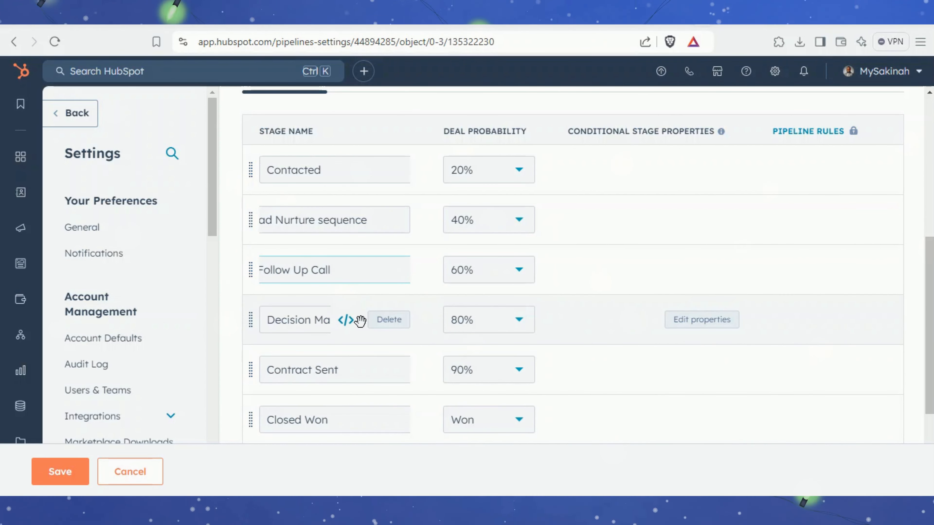
{"action": "triple_click", "coordinate": [294, 319]}
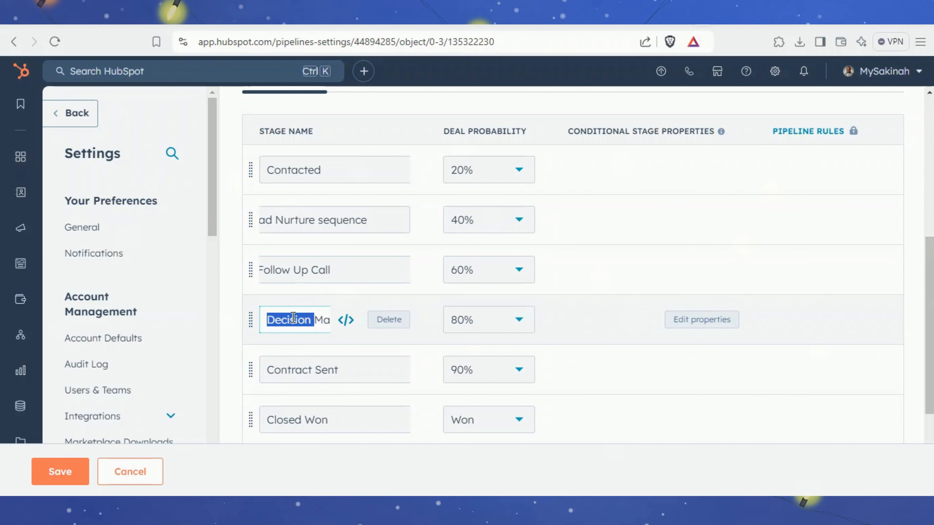
{"action": "type", "text": "P"}
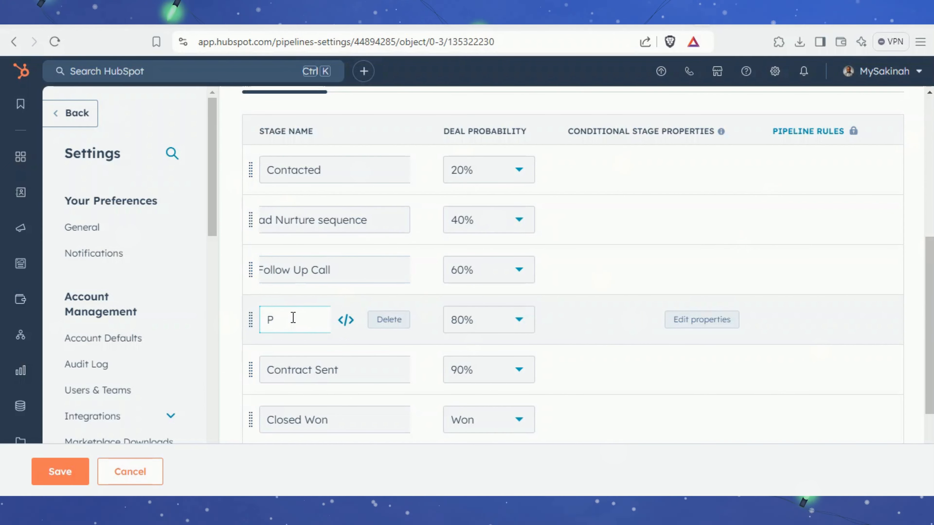
{"action": "type", "text": "roposal sent"}
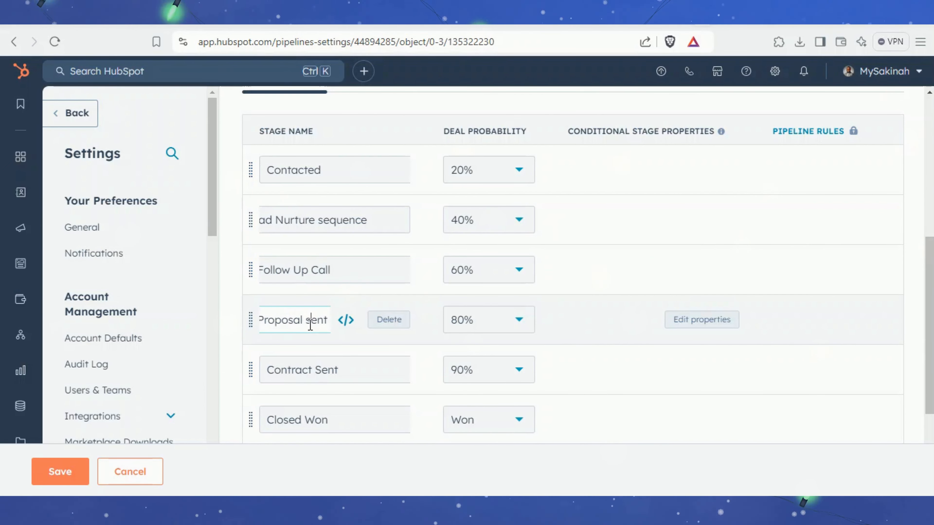
{"action": "type", "text": "S"}
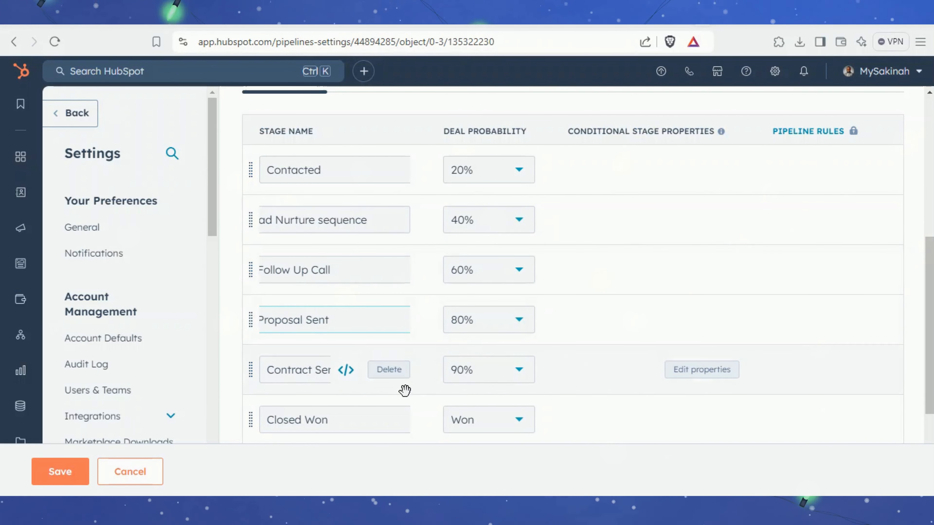
Step: Look over the available deal probability options without changing them, and save the updated pipeline stages
{"action": "left_click", "coordinate": [496, 179]}
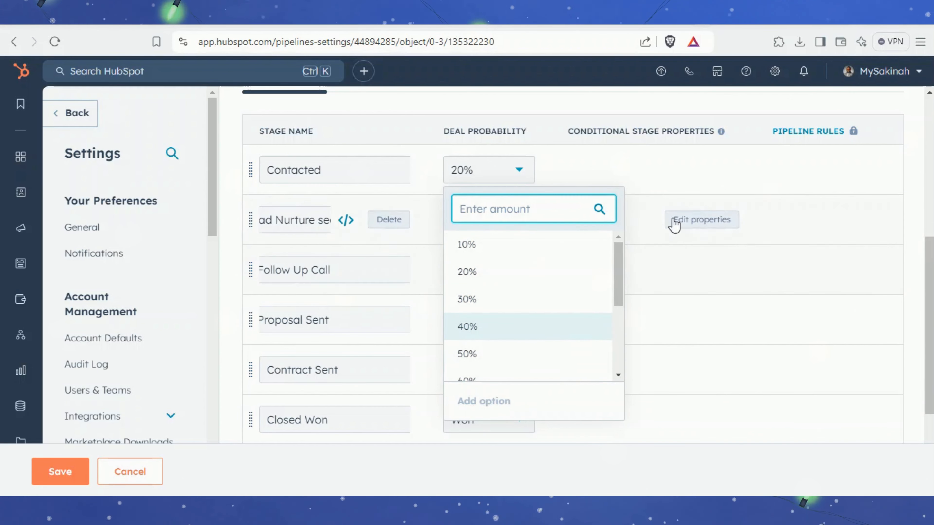
{"action": "left_click", "coordinate": [628, 151]}
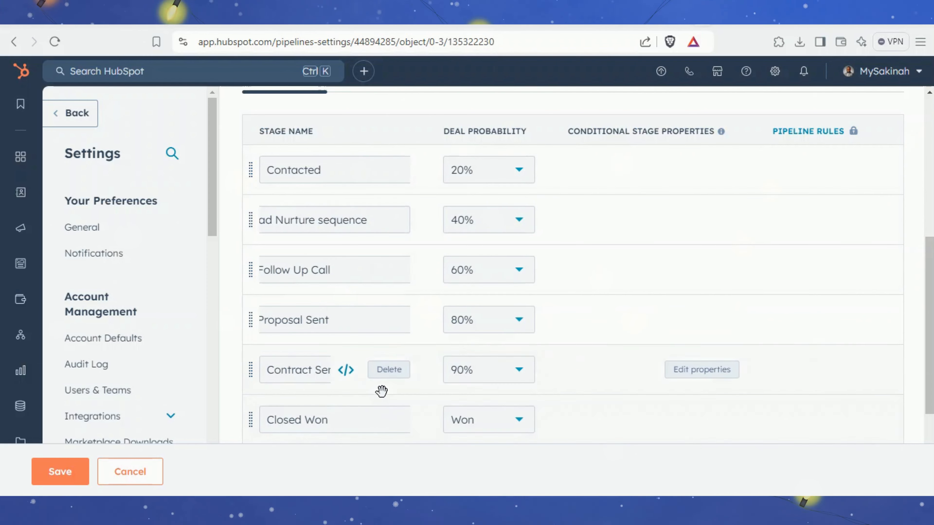
{"action": "left_click", "coordinate": [75, 478]}
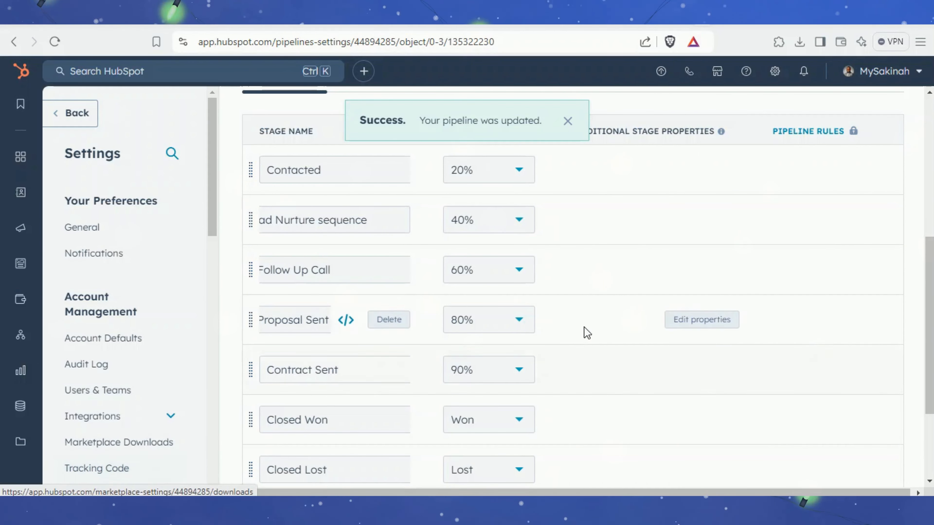
Step: Review the Follow up process pipeline's stages, its pipeline rules, and its templated automations and workflow options
{"action": "scroll", "coordinate": [573, 294], "scroll_direction": "down", "scroll_amount": 3}
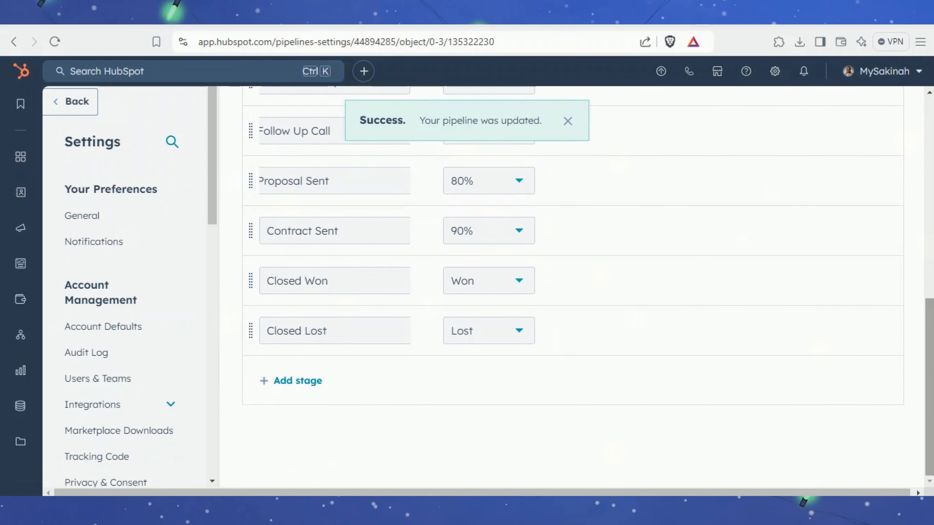
{"action": "scroll", "coordinate": [573, 295], "scroll_direction": "up", "scroll_amount": 5}
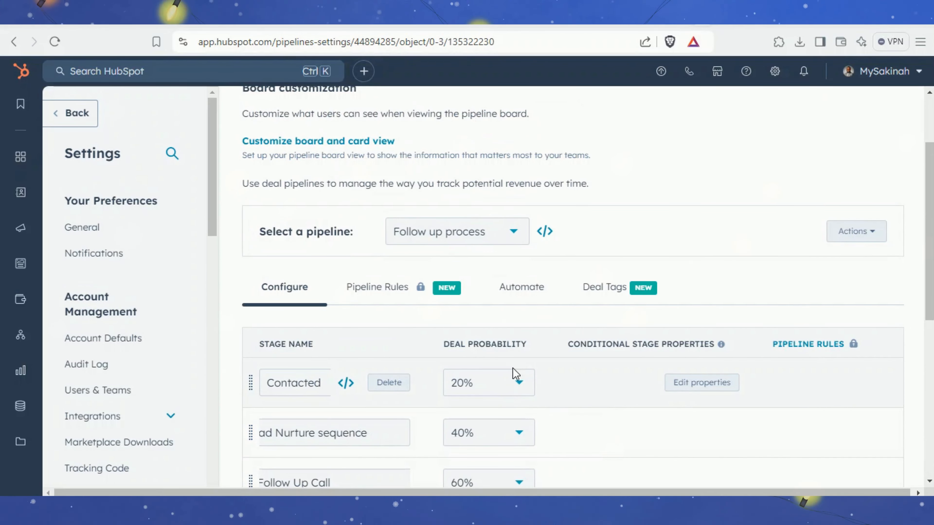
{"action": "left_click", "coordinate": [405, 300]}
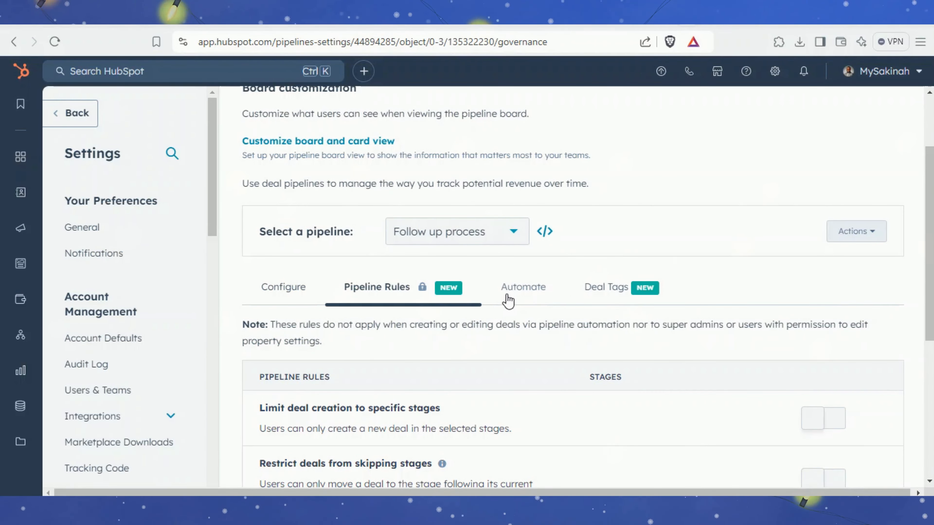
{"action": "left_click", "coordinate": [504, 297]}
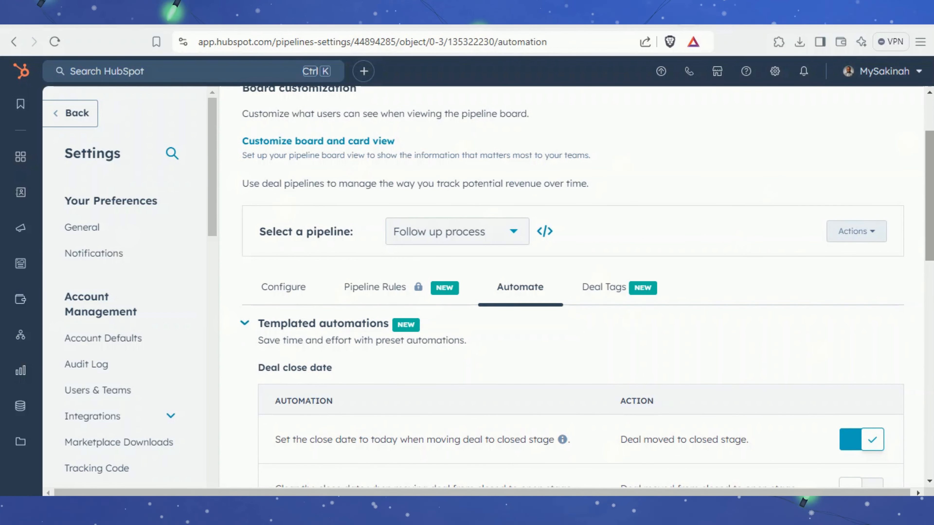
{"action": "scroll", "coordinate": [572, 287], "scroll_direction": "down", "scroll_amount": 4}
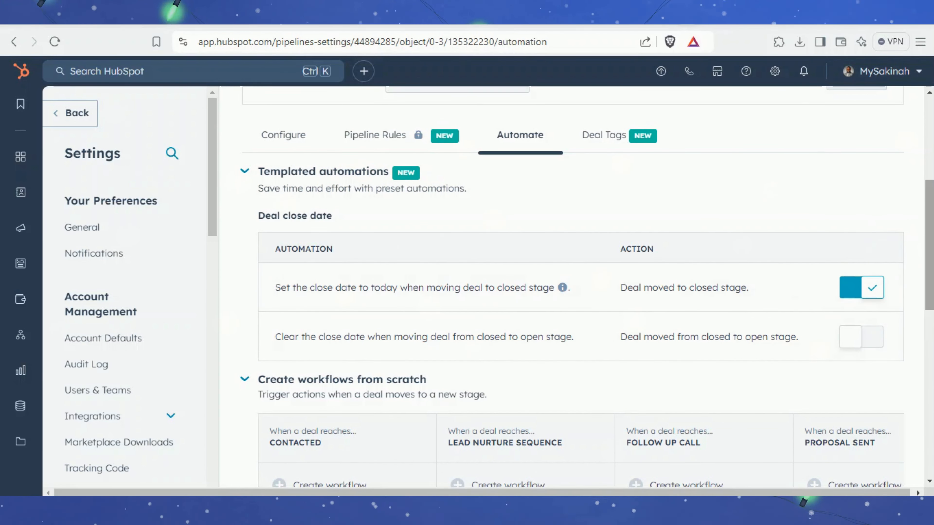
{"action": "scroll", "coordinate": [581, 287], "scroll_direction": "down", "scroll_amount": 2}
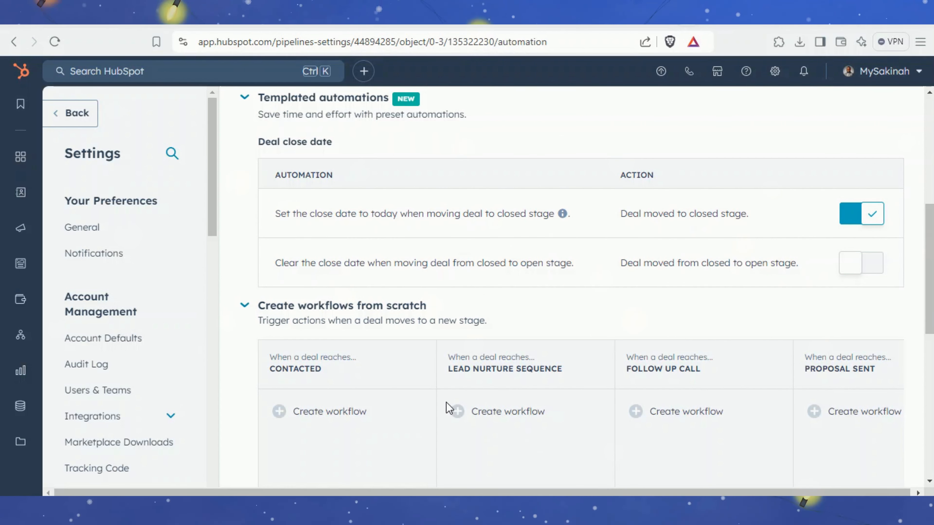
Step: Examine the communication and CRM actions available for a new Contacted-stage workflow, and cancel without creating it
{"action": "left_click", "coordinate": [334, 414]}
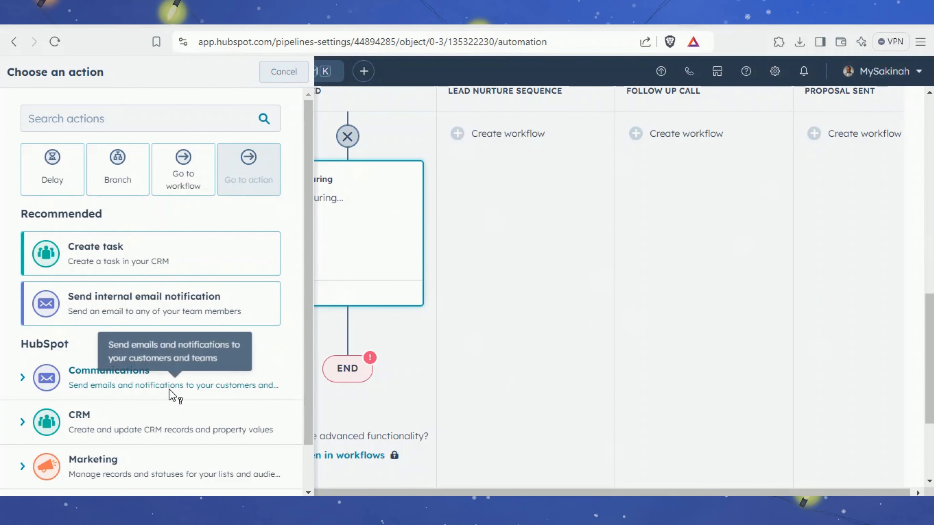
{"action": "left_click", "coordinate": [176, 393]}
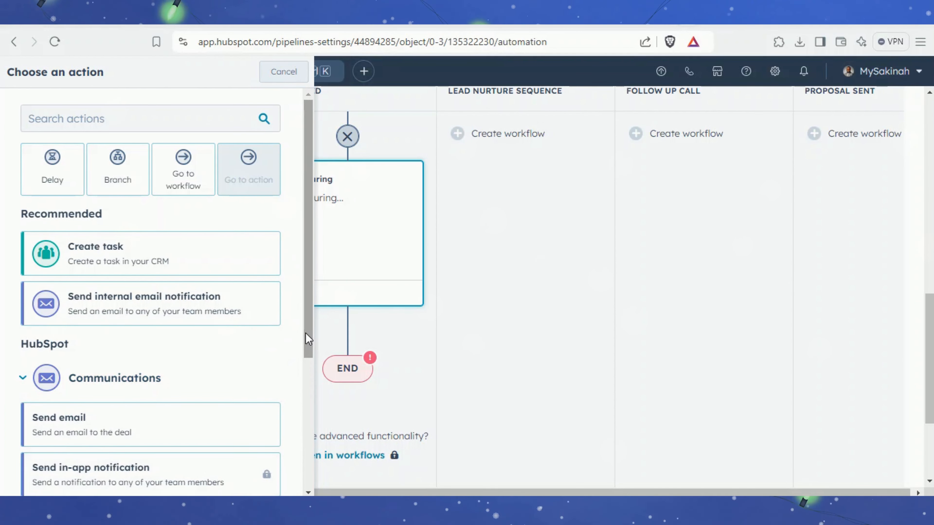
{"action": "left_click_drag", "start_coordinate": [305, 333], "coordinate": [309, 386]}
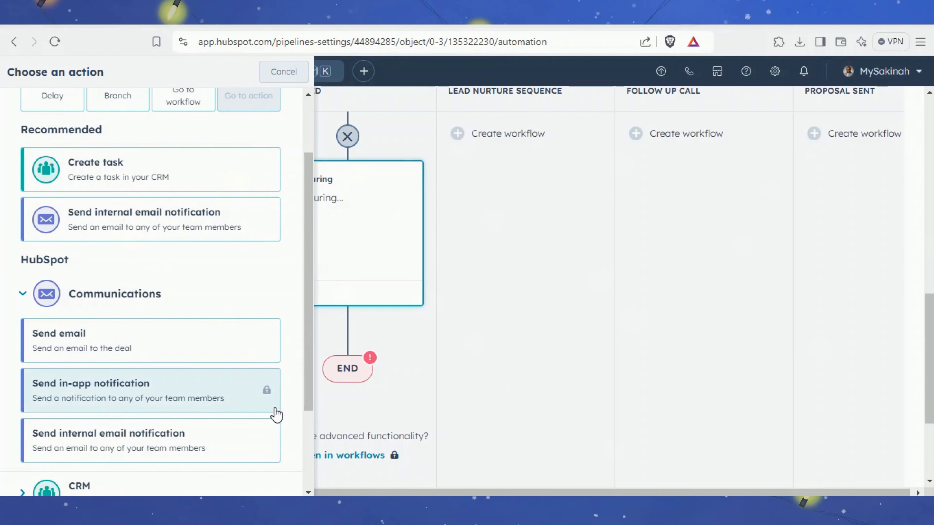
{"action": "scroll", "coordinate": [273, 411], "scroll_direction": "down", "scroll_amount": 6}
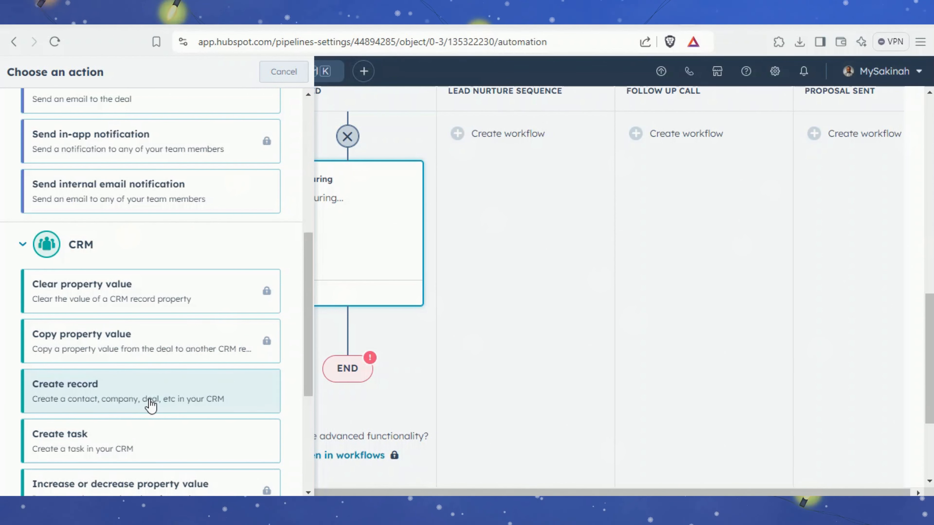
{"action": "scroll", "coordinate": [288, 258], "scroll_direction": "up", "scroll_amount": 6}
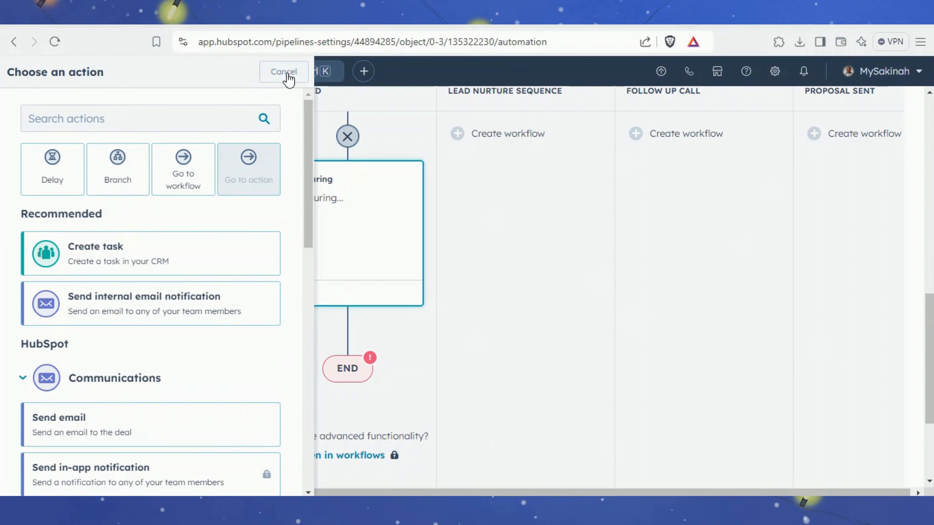
{"action": "left_click", "coordinate": [284, 72]}
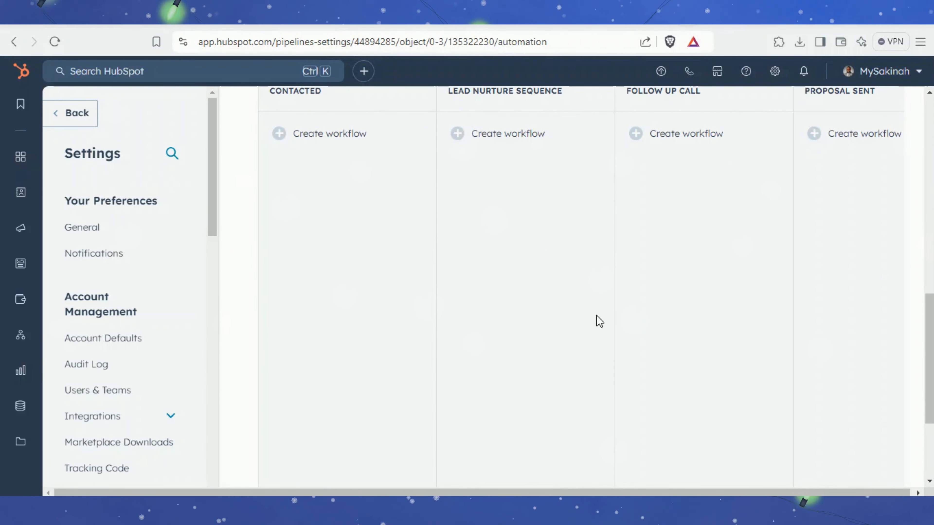
Step: View the Follow up process pipeline's management actions and its rename dialog, closing the dialog without renaming
{"action": "scroll", "coordinate": [581, 287], "scroll_direction": "up", "scroll_amount": 7}
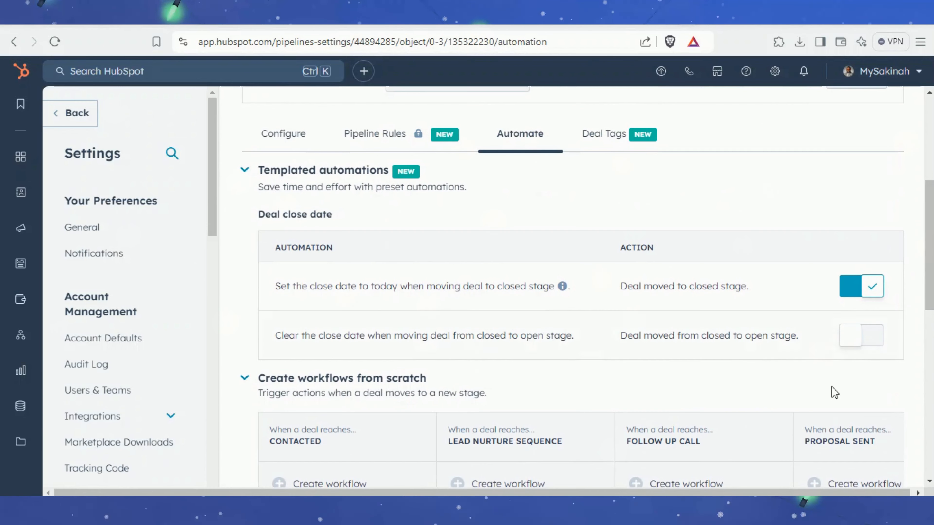
{"action": "scroll", "coordinate": [487, 385], "scroll_direction": "up", "scroll_amount": 5}
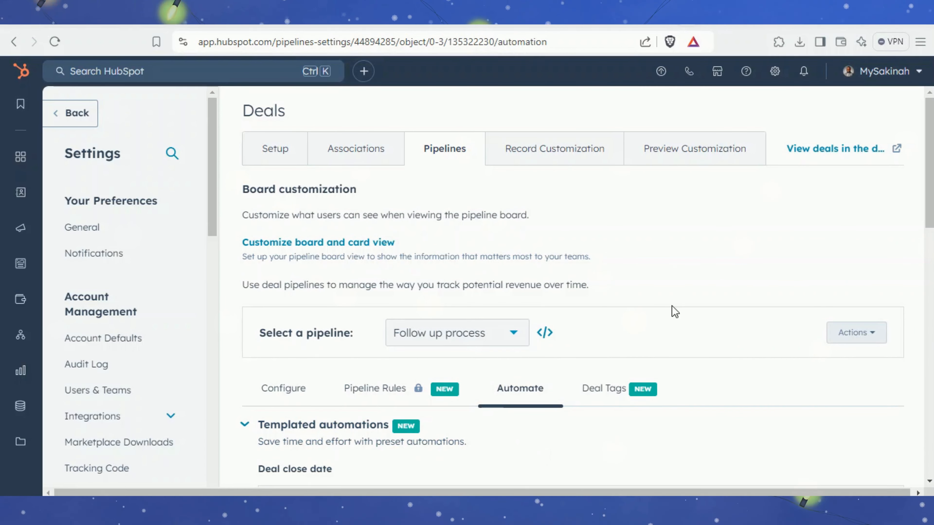
{"action": "left_click", "coordinate": [871, 346]}
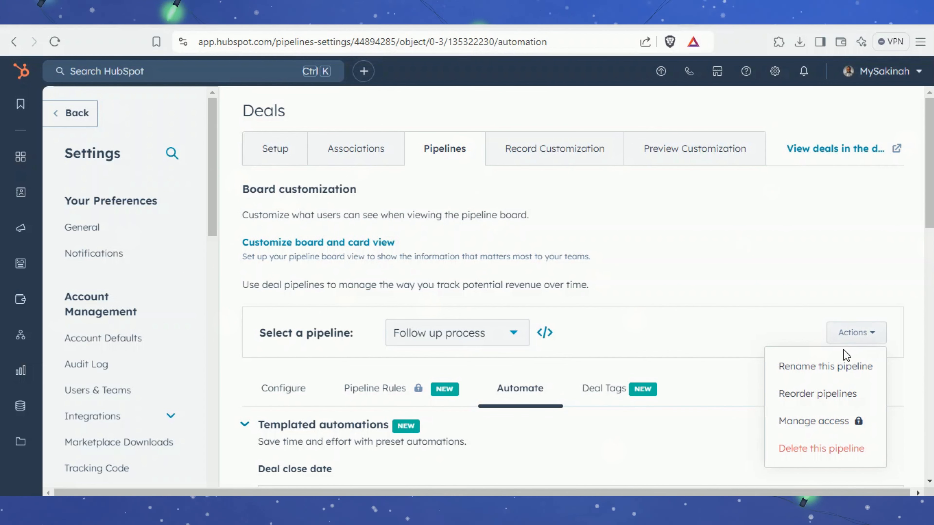
{"action": "left_click", "coordinate": [811, 372]}
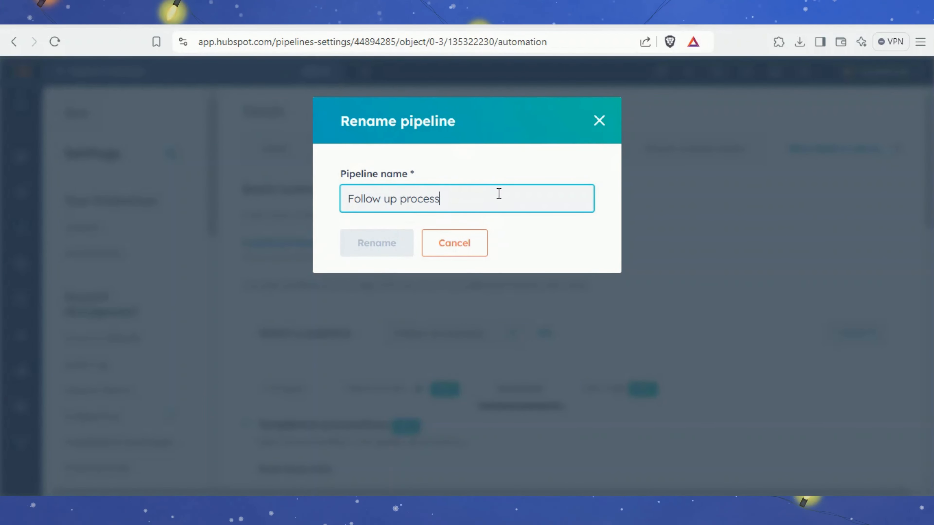
{"action": "left_click", "coordinate": [600, 125]}
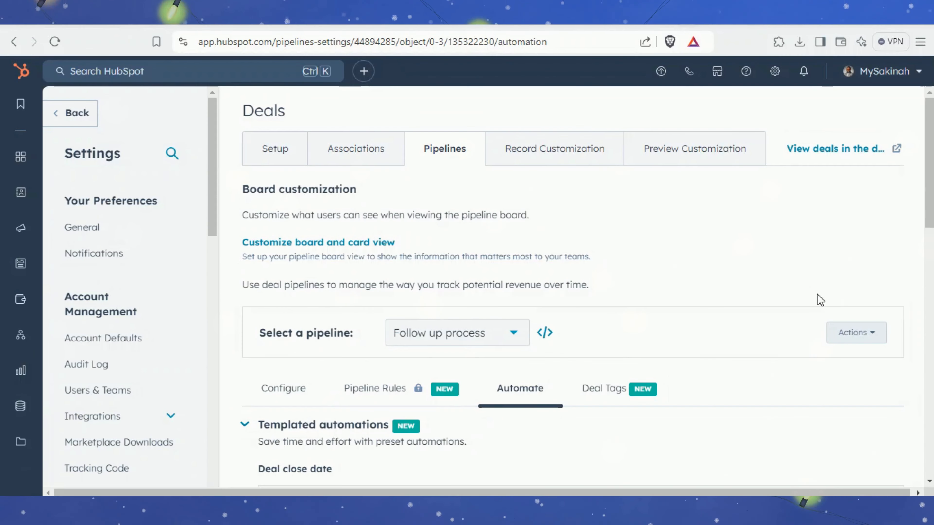
Step: Reorder the pipelines so that Follow up process comes before Sales Pipeline, and save the order
{"action": "left_click", "coordinate": [858, 337]}
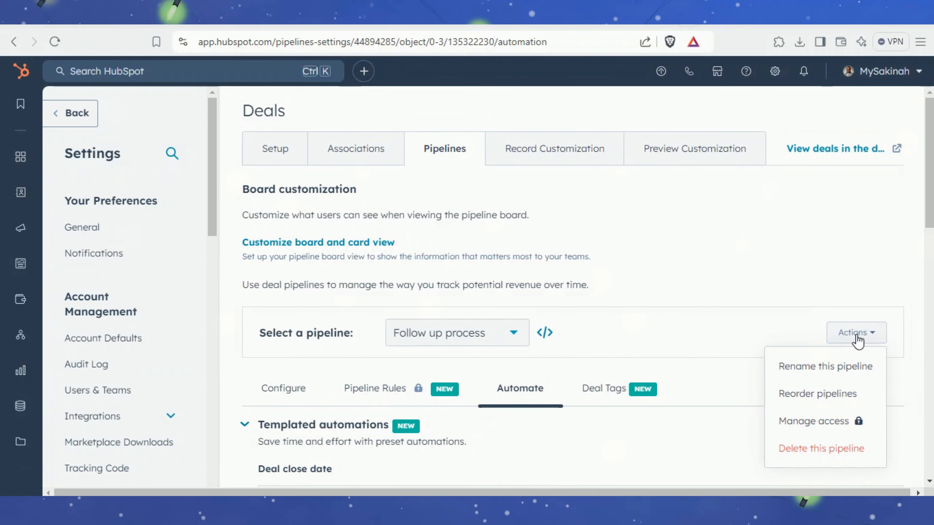
{"action": "left_click", "coordinate": [816, 396]}
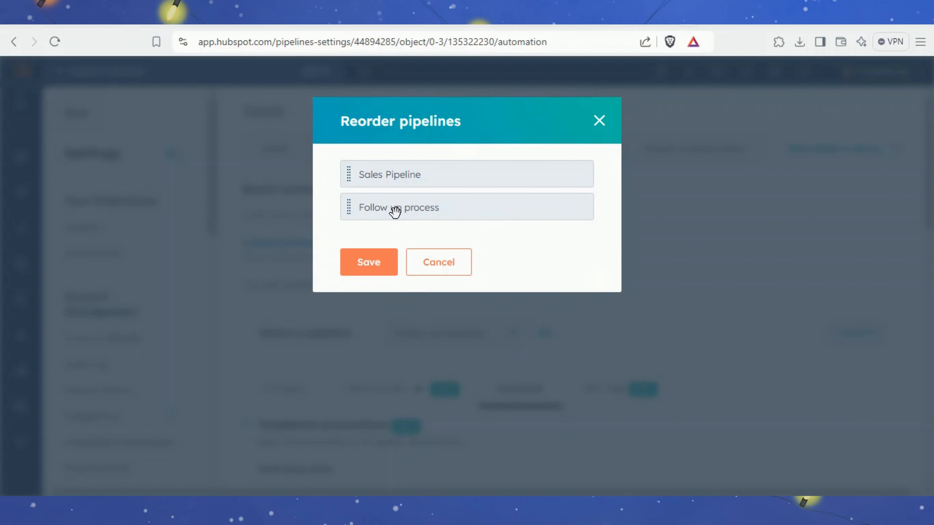
{"action": "left_click_drag", "start_coordinate": [392, 210], "coordinate": [385, 163]}
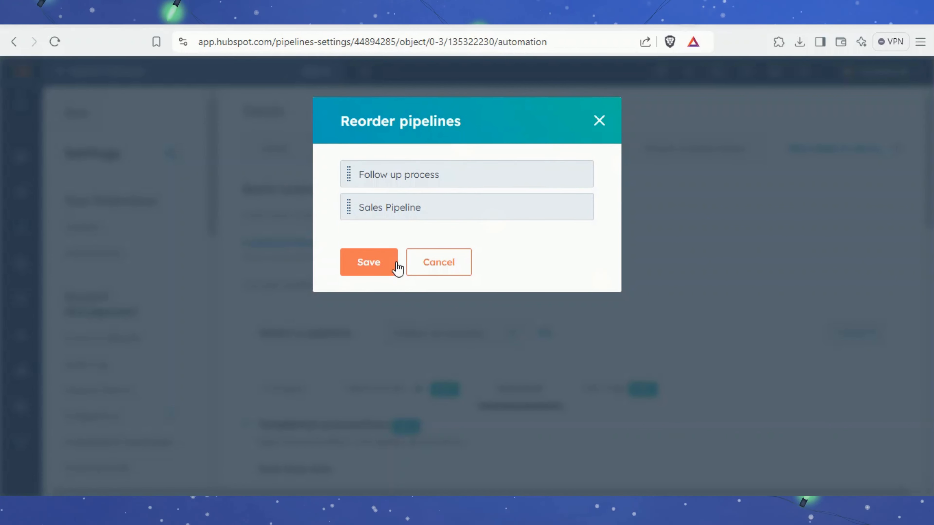
{"action": "left_click", "coordinate": [386, 271]}
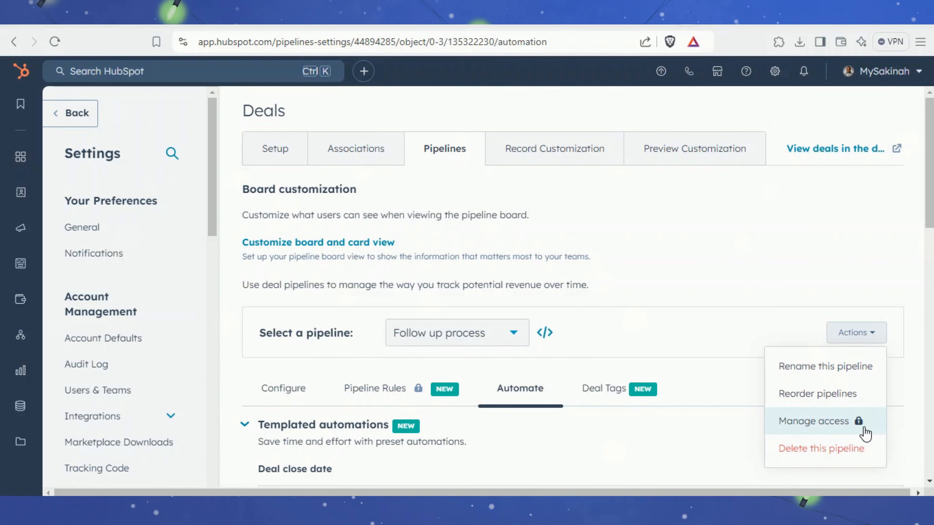
Step: Go to the deal tags of the Follow up process pipeline and open the deal tag management page
{"action": "left_click", "coordinate": [609, 396]}
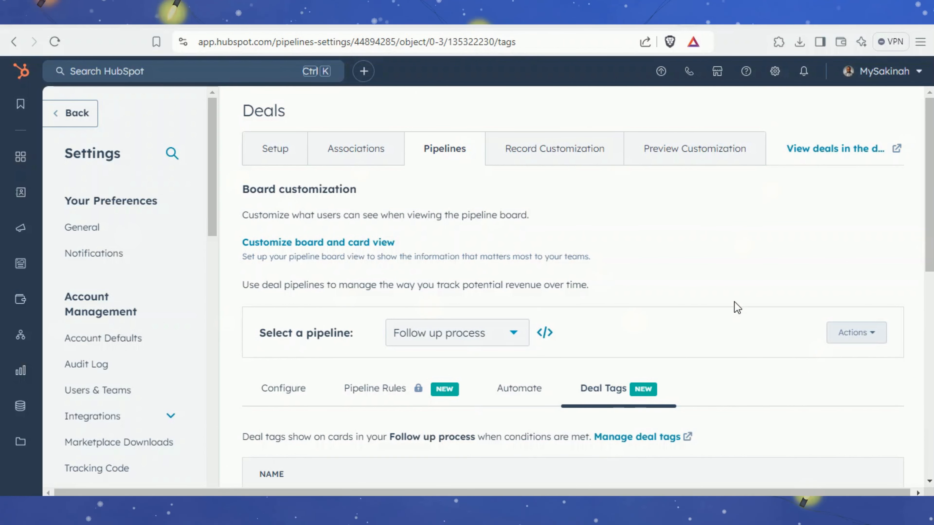
{"action": "scroll", "coordinate": [573, 287], "scroll_direction": "down", "scroll_amount": 10}
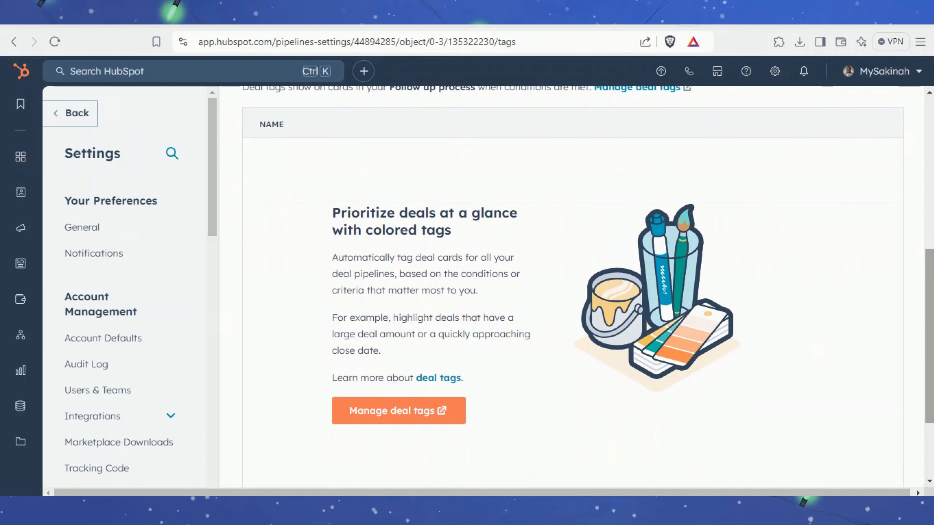
{"action": "left_click", "coordinate": [401, 423]}
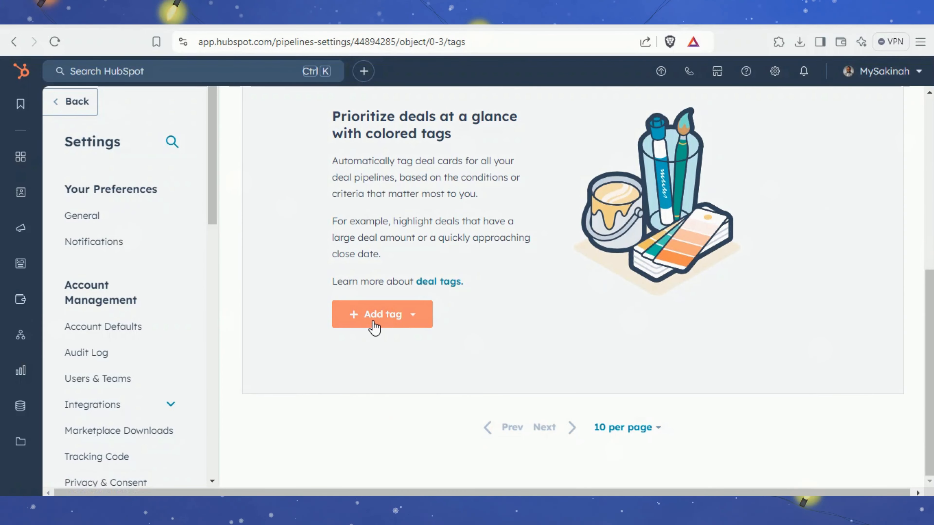
Step: Look through the preset deal tags and start a new tag from the Overdue preset
{"action": "left_click", "coordinate": [374, 327]}
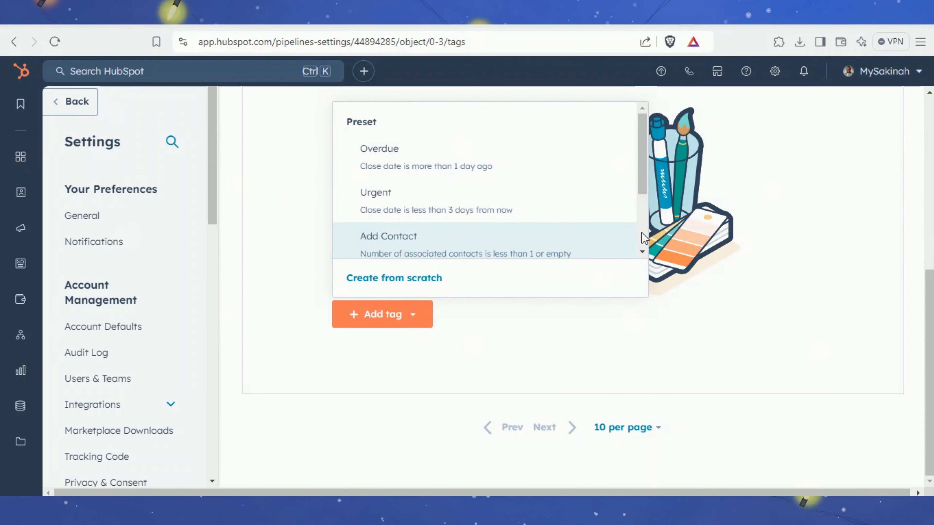
{"action": "scroll", "coordinate": [641, 231], "scroll_direction": "down", "scroll_amount": 2}
{"action": "scroll", "coordinate": [641, 137], "scroll_direction": "up", "scroll_amount": 3}
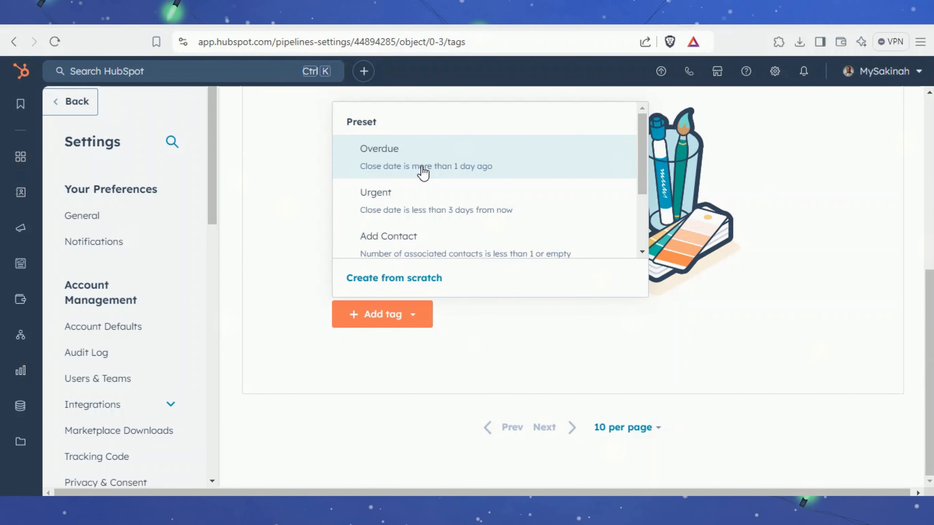
{"action": "left_click", "coordinate": [449, 167]}
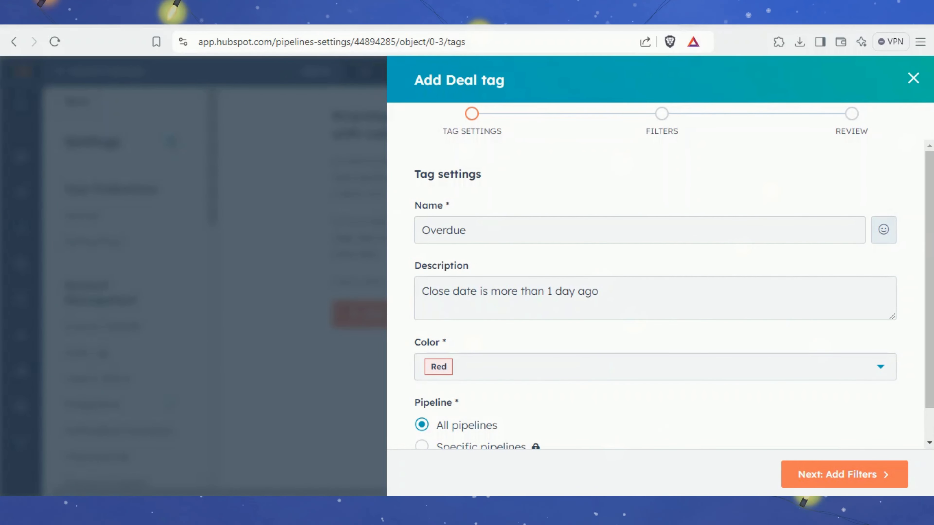
Step: Check the Overdue tag's name and colour options, keep Red and All pipelines, and continue to its filters
{"action": "scroll", "coordinate": [824, 390], "scroll_direction": "down", "scroll_amount": 1}
{"action": "left_click", "coordinate": [485, 188]}
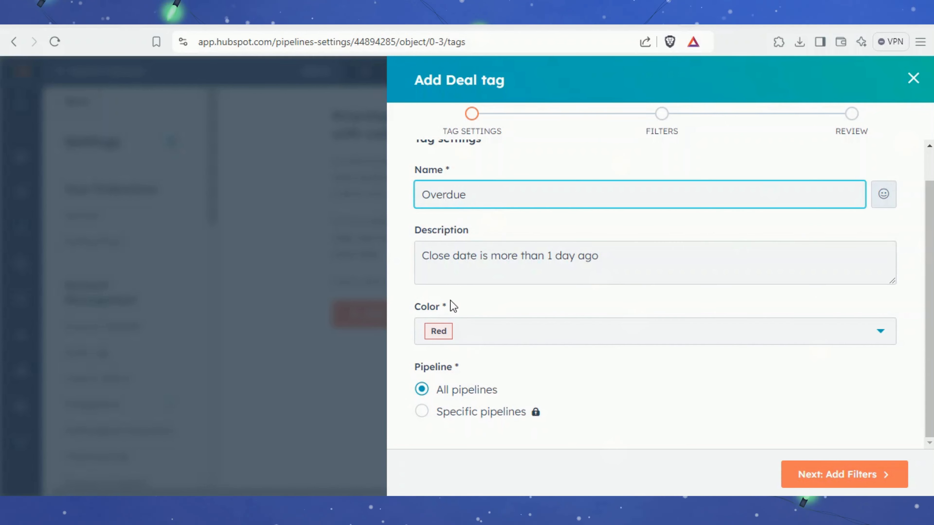
{"action": "left_click", "coordinate": [588, 330]}
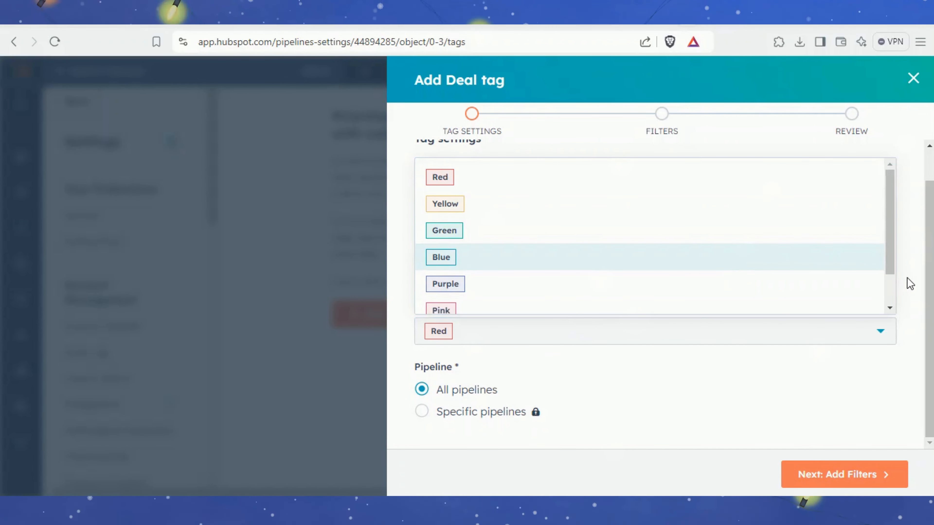
{"action": "scroll", "coordinate": [893, 295], "scroll_direction": "down", "scroll_amount": 2}
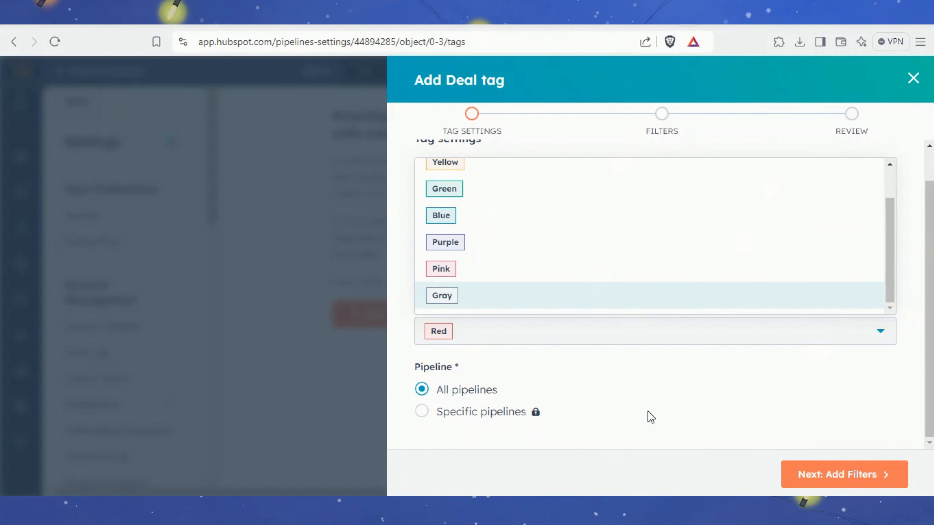
{"action": "left_click", "coordinate": [651, 417]}
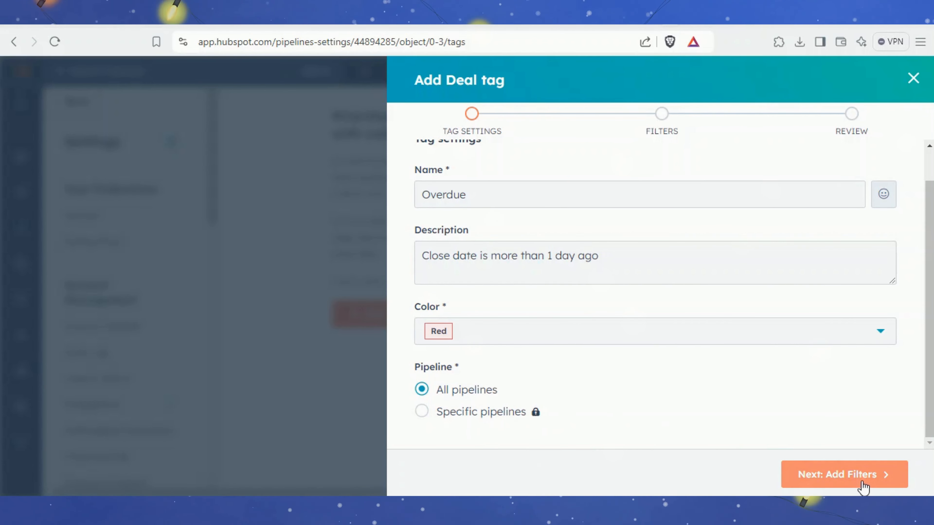
{"action": "left_click", "coordinate": [862, 485]}
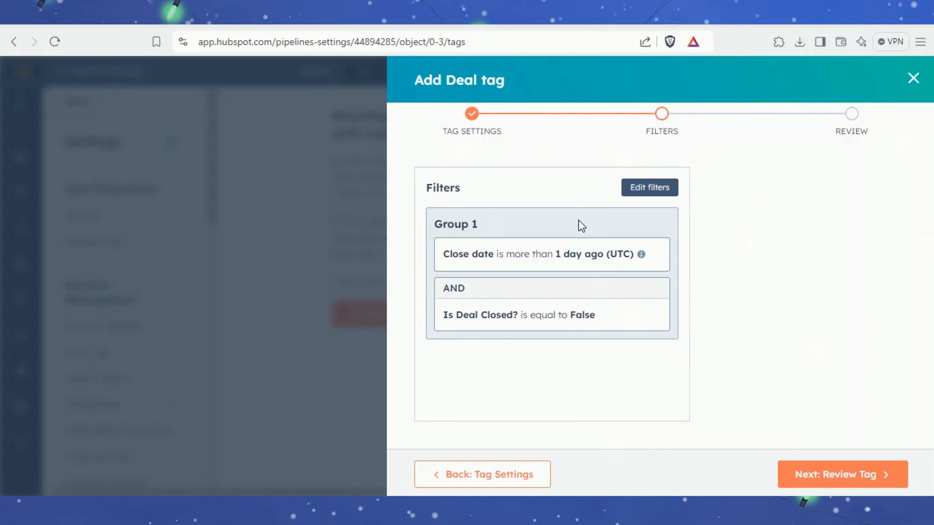
Step: Open the Overdue tag's filters for editing and inspect the Close date and Is Deal Closed? conditions
{"action": "left_click", "coordinate": [640, 193]}
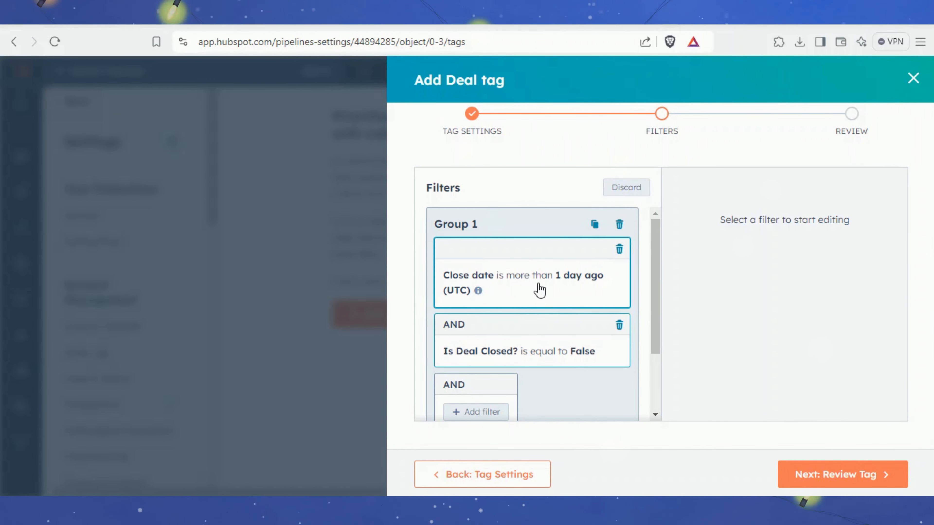
{"action": "left_click", "coordinate": [517, 293]}
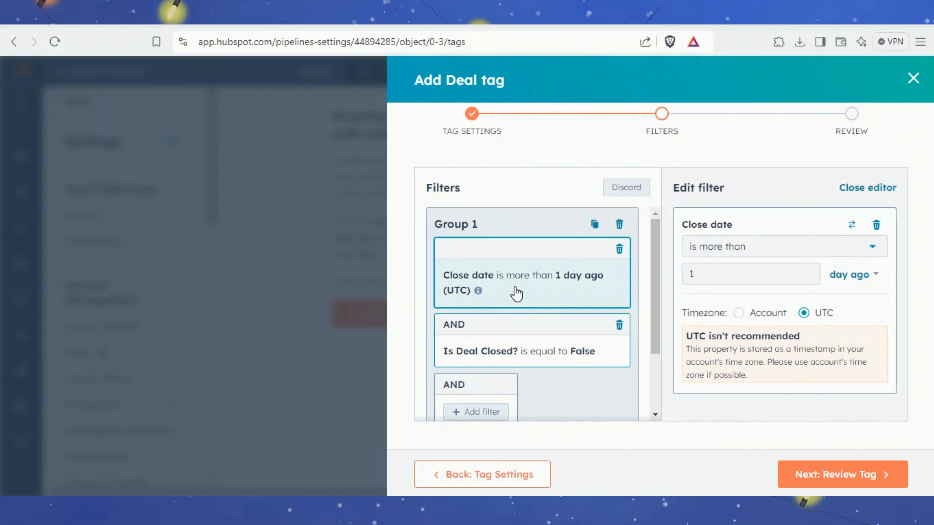
{"action": "left_click", "coordinate": [705, 275]}
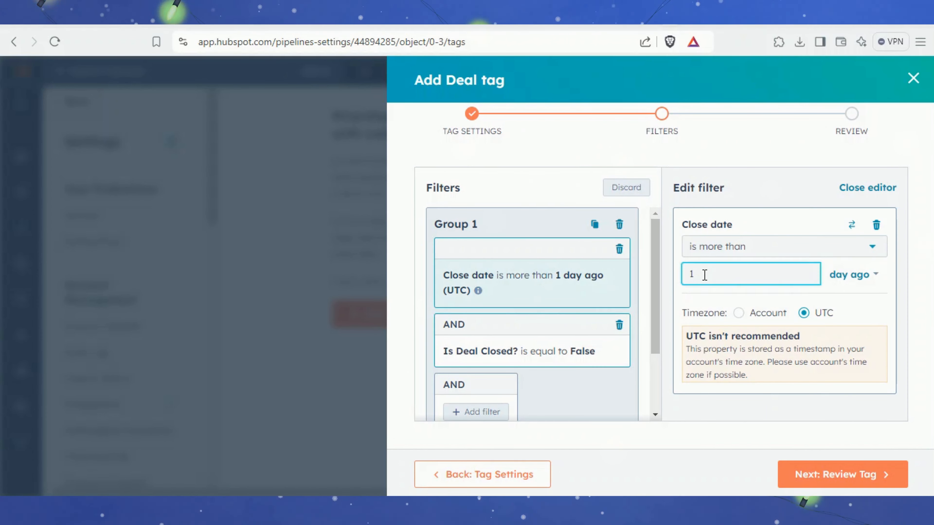
{"action": "left_click", "coordinate": [578, 409]}
{"action": "left_click", "coordinate": [548, 342]}
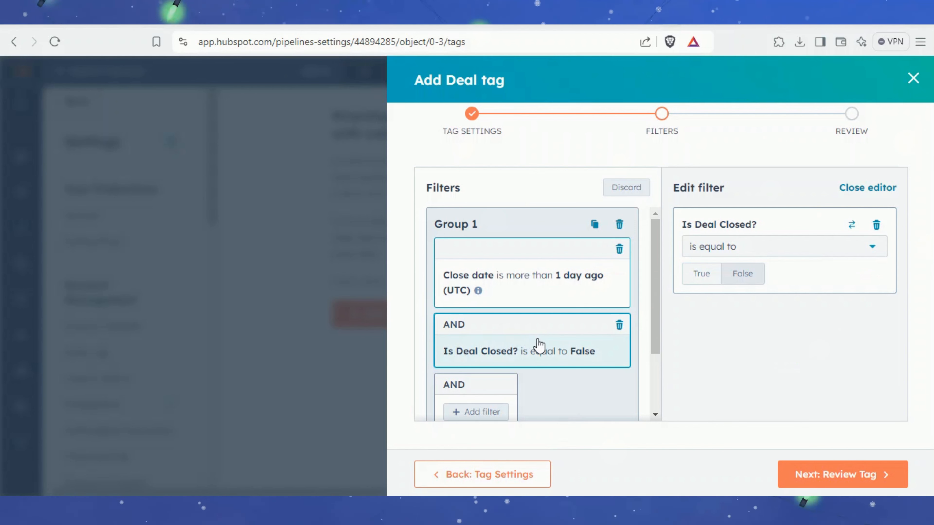
Step: Add a filter to Group 1 requiring the deal Amount to equal 1, and continue to the tag review
{"action": "left_click", "coordinate": [482, 413]}
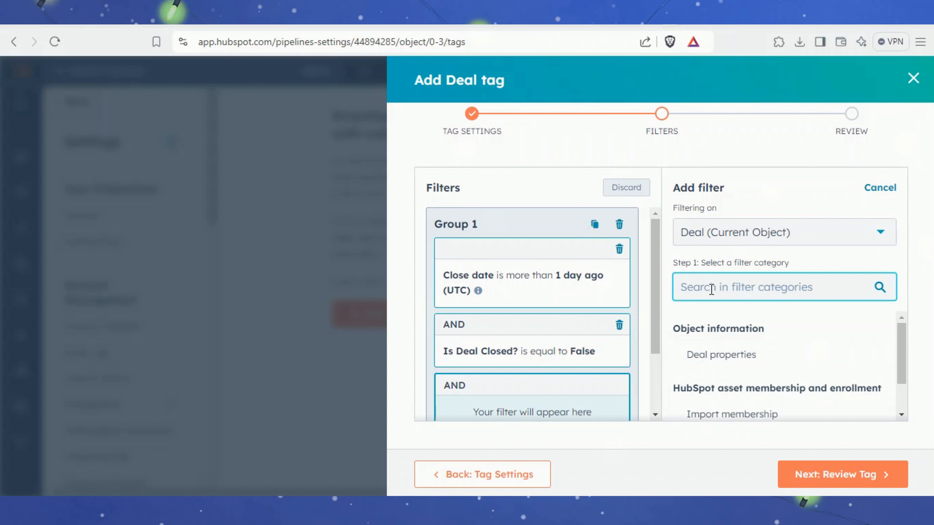
{"action": "left_click", "coordinate": [720, 277]}
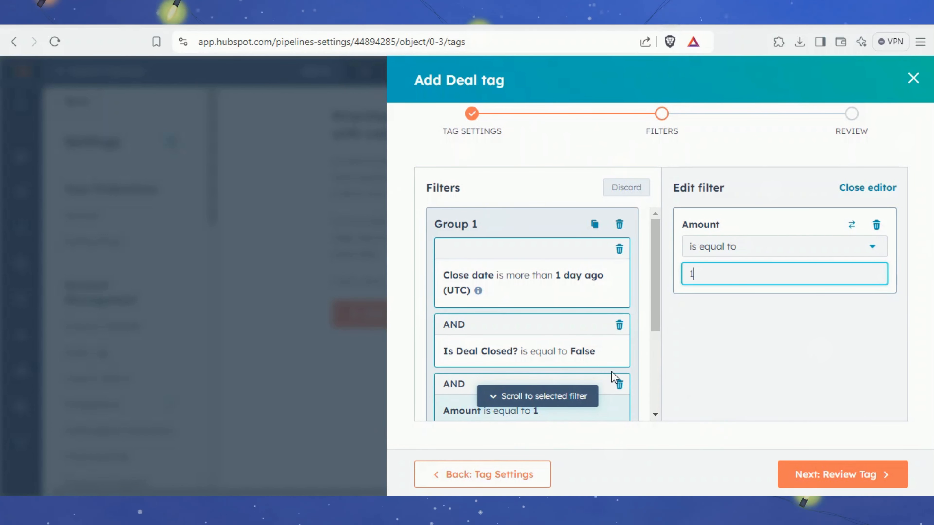
{"action": "left_click", "coordinate": [844, 478]}
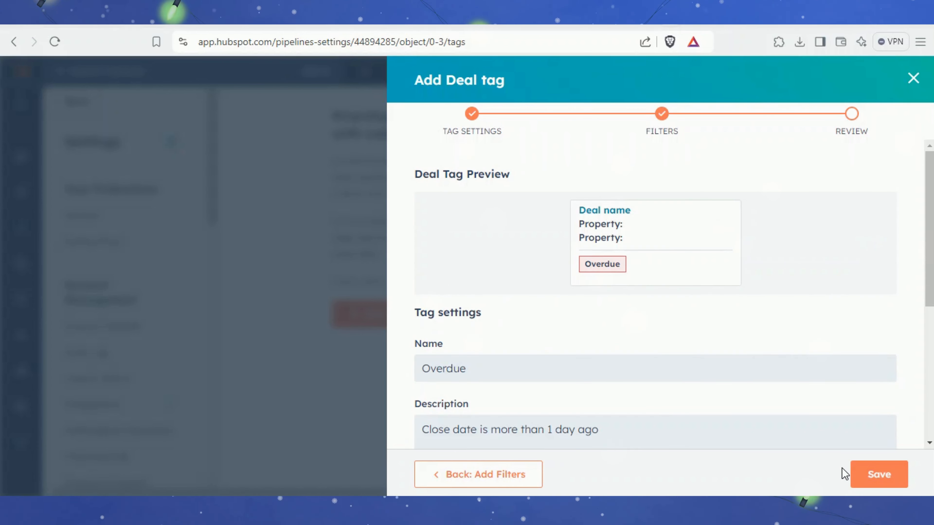
Step: Review the Overdue tag's summary of name, description, colour, pipeline and filters
{"action": "scroll", "coordinate": [925, 427], "scroll_direction": "down", "scroll_amount": 5}
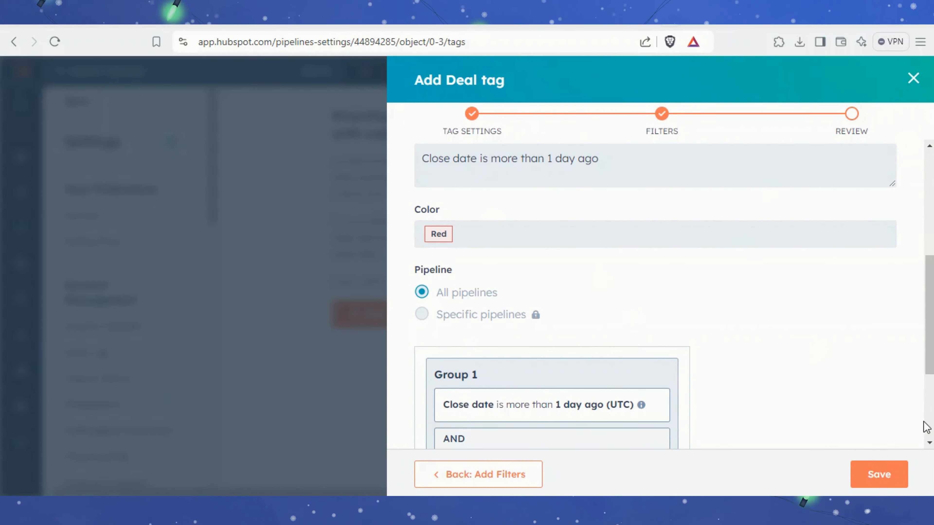
{"action": "scroll", "coordinate": [925, 423], "scroll_direction": "down", "scroll_amount": 3}
{"action": "scroll", "coordinate": [924, 423], "scroll_direction": "up", "scroll_amount": 4}
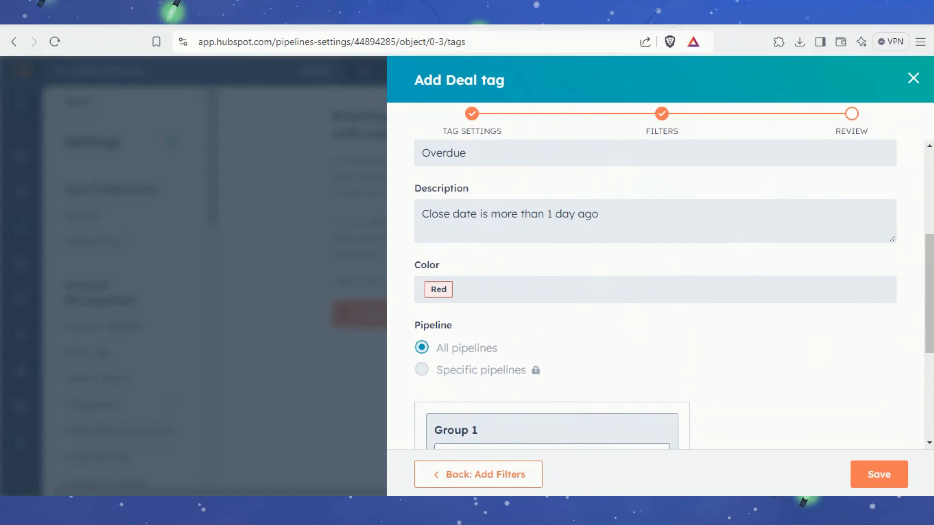
Step: Save the new Overdue deal tag
{"action": "scroll", "coordinate": [912, 305], "scroll_direction": "up", "scroll_amount": 2}
{"action": "left_click", "coordinate": [879, 476]}
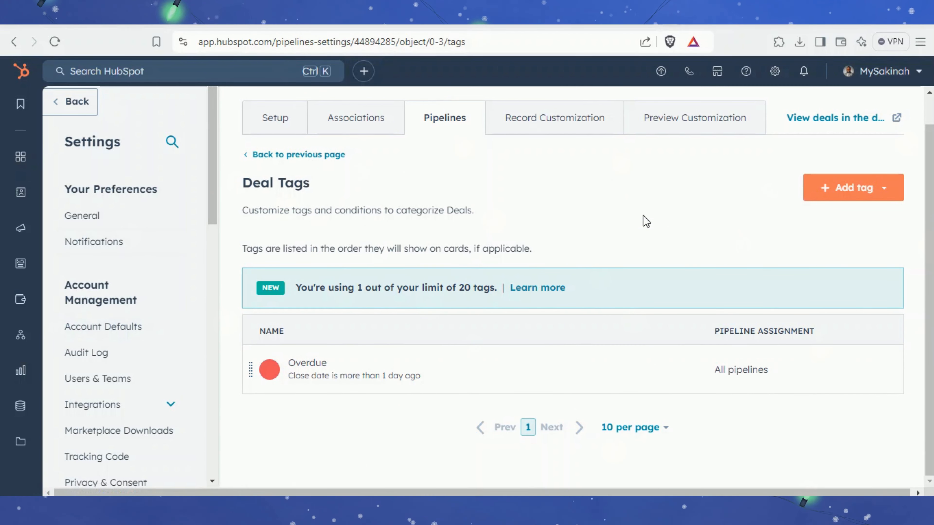
Step: Open the CRM's Deals board on the Follow up process pipeline and hide its insights
{"action": "mouse_move", "coordinate": [21, 219]}
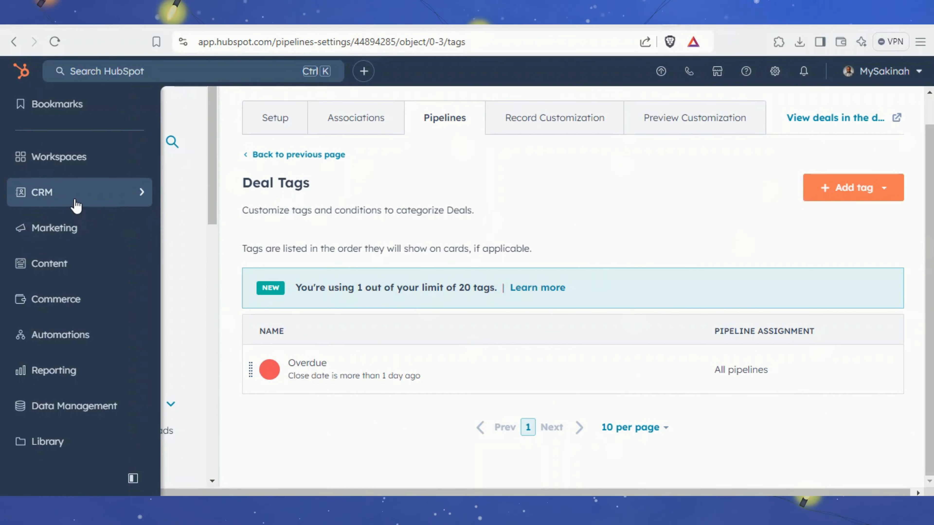
{"action": "mouse_move", "coordinate": [75, 202]}
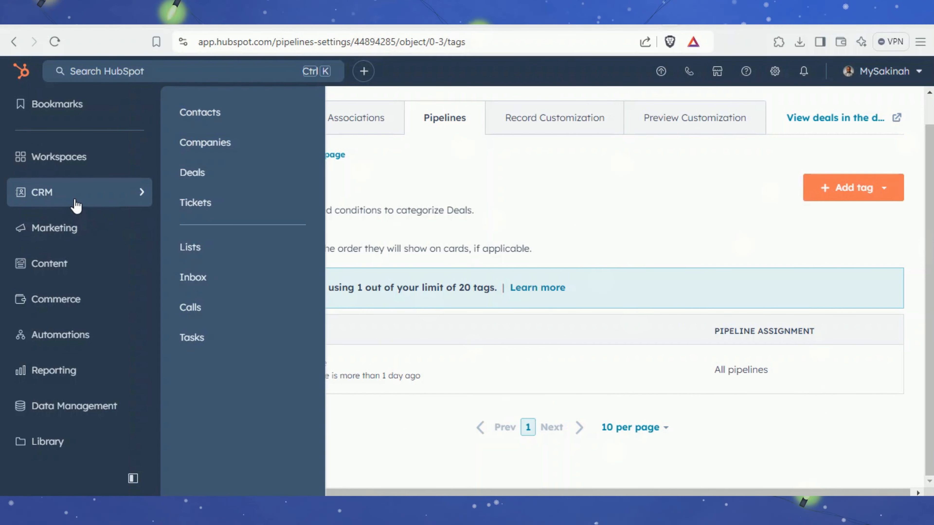
{"action": "left_click", "coordinate": [196, 183]}
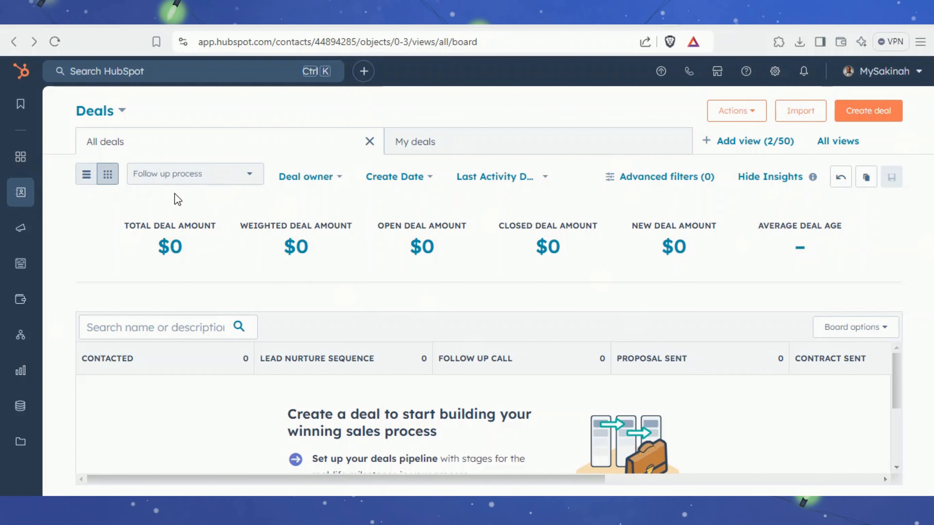
{"action": "left_click", "coordinate": [201, 180]}
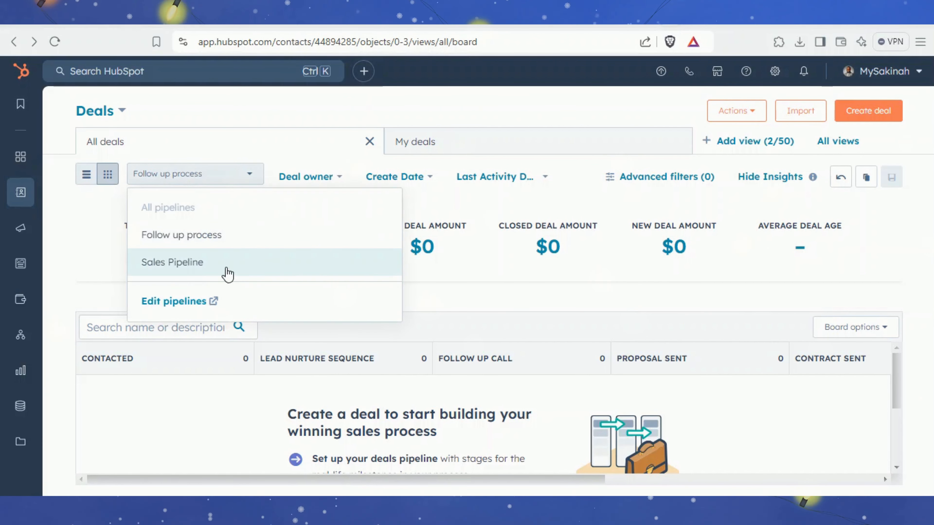
{"action": "left_click", "coordinate": [180, 237]}
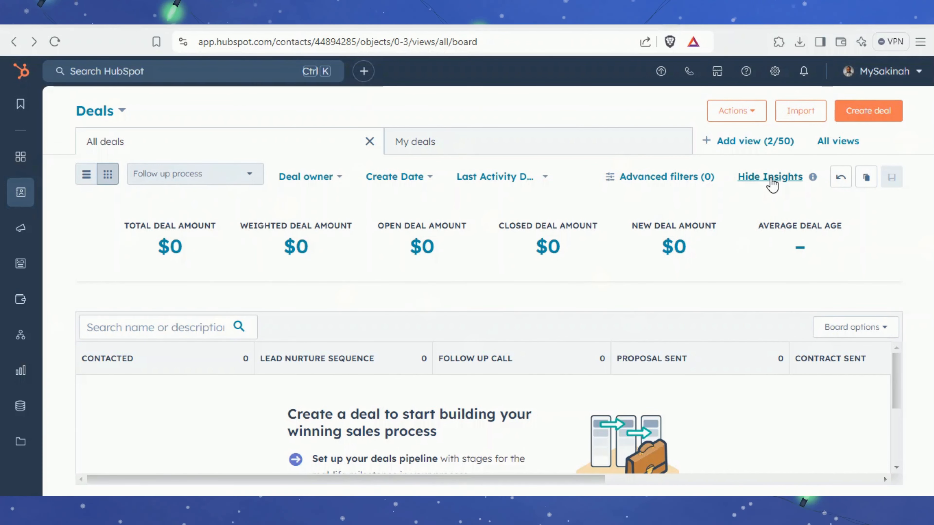
{"action": "left_click", "coordinate": [771, 180]}
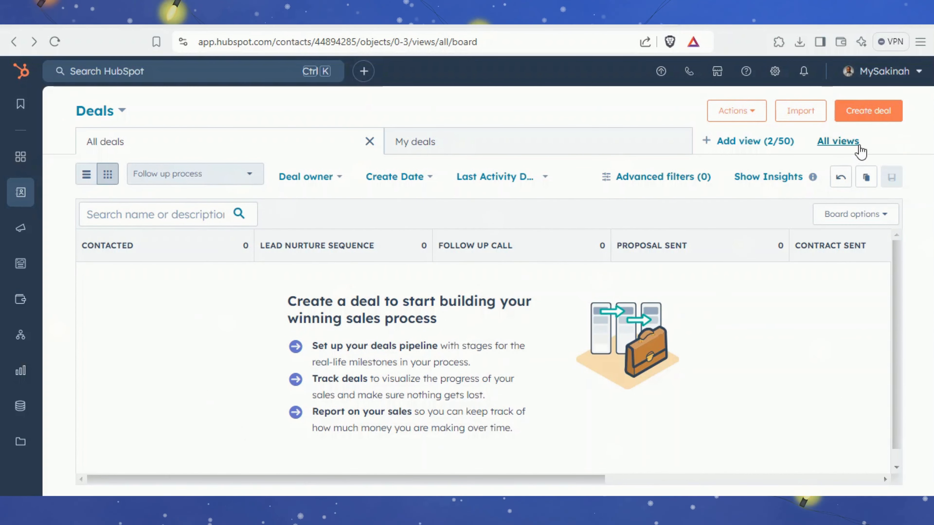
Step: Start a new deal, choosing to set it up without guidance, and name it Crminstructor
{"action": "left_click", "coordinate": [868, 107]}
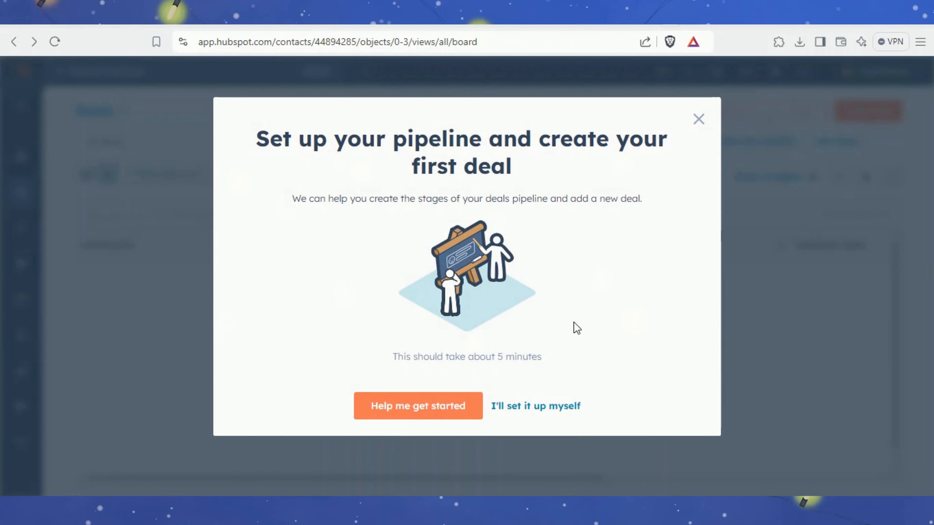
{"action": "left_click", "coordinate": [537, 407]}
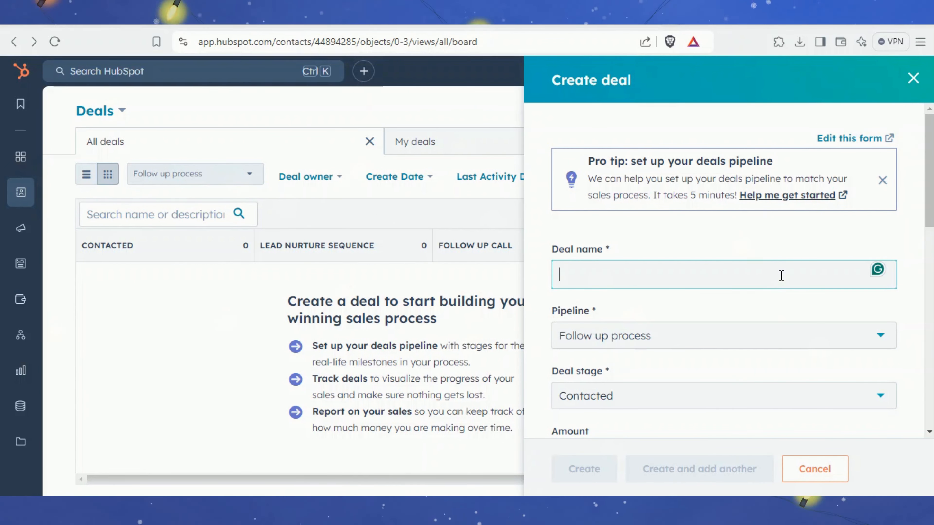
{"action": "type", "text": "Crmins"}
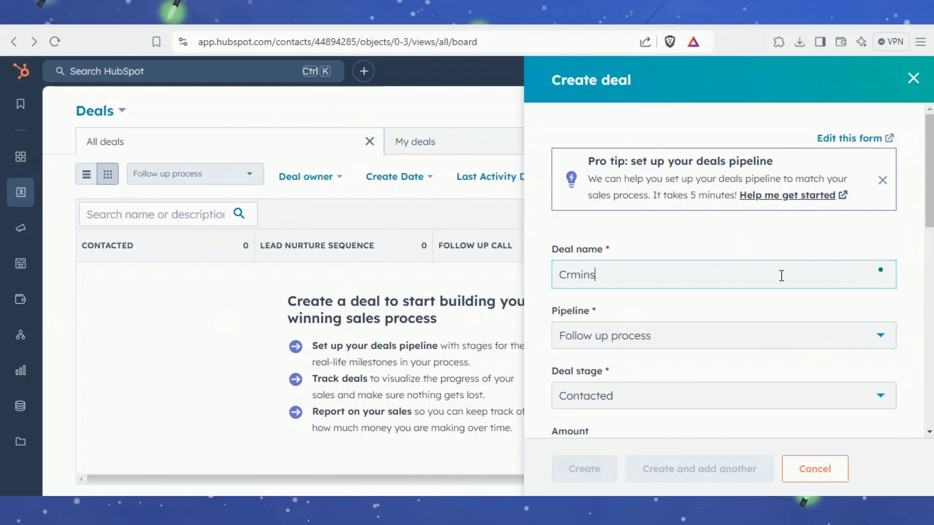
{"action": "type", "text": "tructor"}
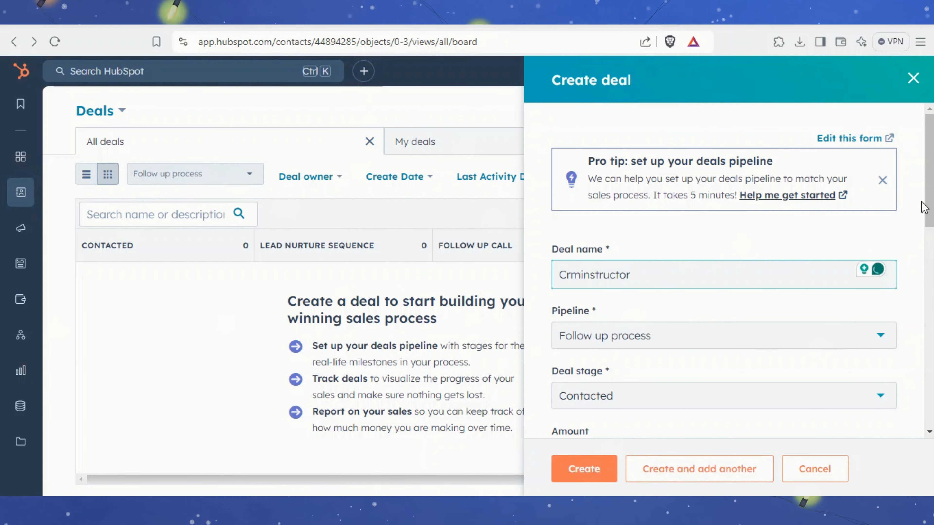
Step: Assign the deal to the Follow up process pipeline and set its stage to Lead Nurture sequence
{"action": "scroll", "coordinate": [799, 277], "scroll_direction": "down", "scroll_amount": 3}
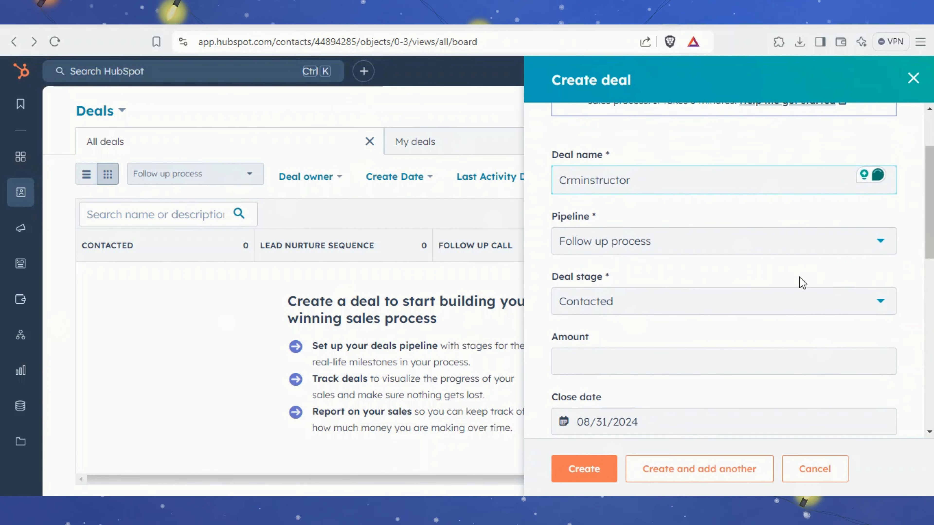
{"action": "left_click", "coordinate": [784, 245]}
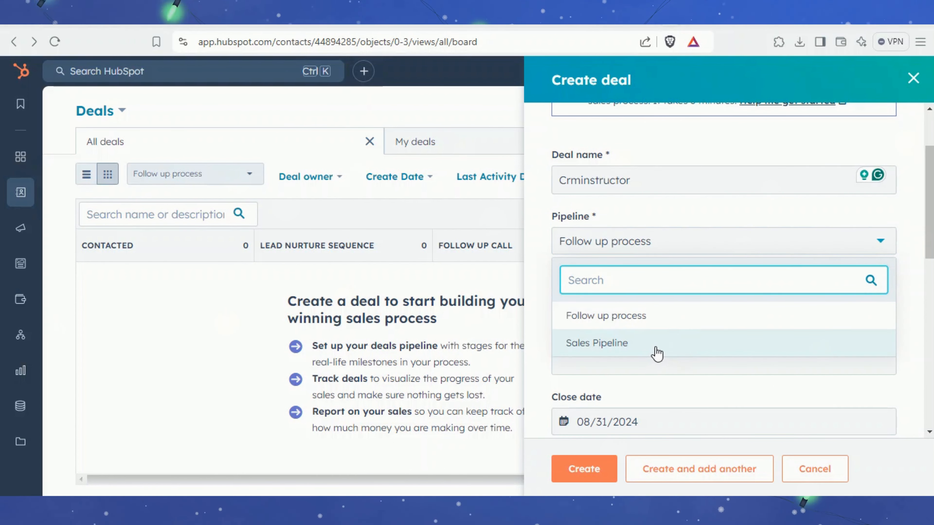
{"action": "left_click", "coordinate": [640, 321]}
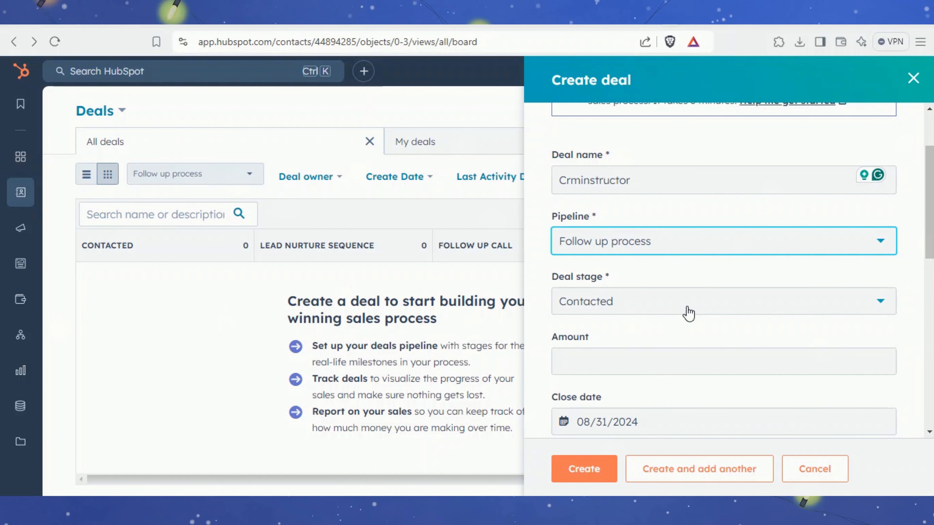
{"action": "left_click", "coordinate": [695, 302]}
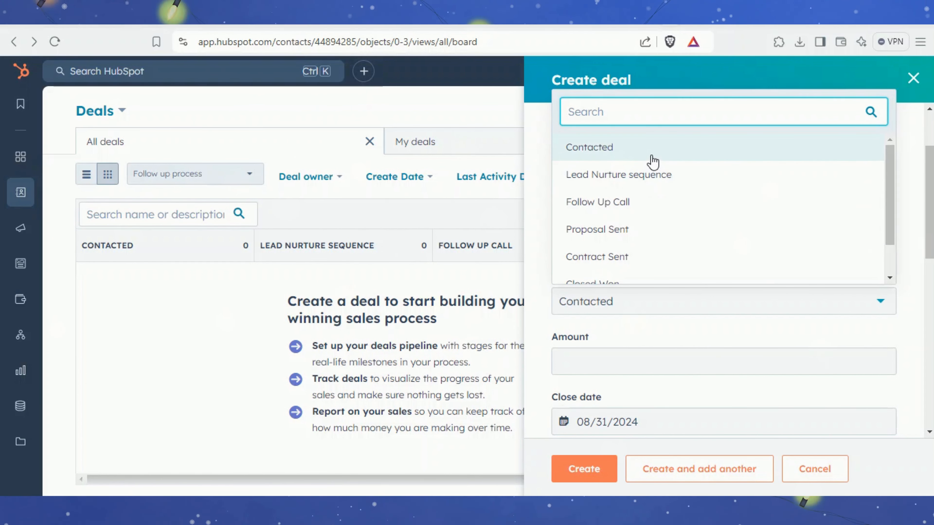
{"action": "left_click", "coordinate": [664, 174]}
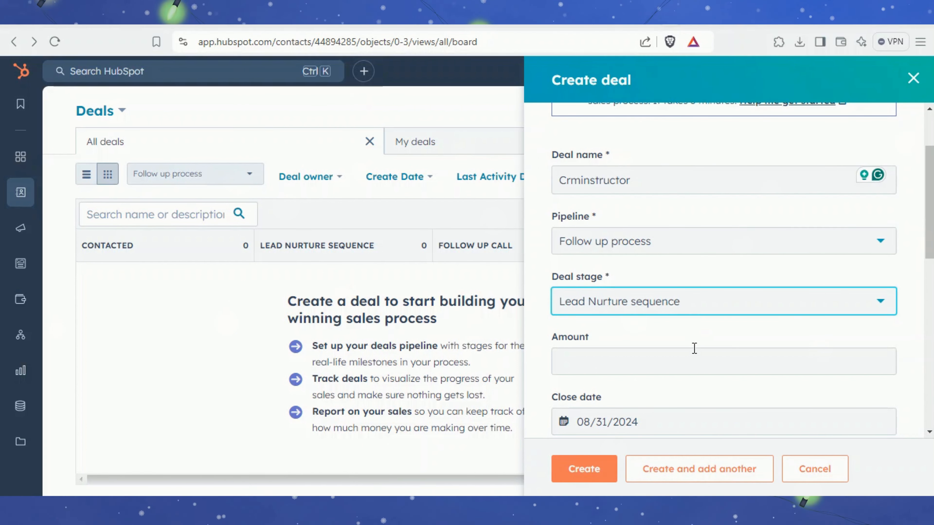
Step: Set the deal's amount to 1000 and its close date to 09/07/2024
{"action": "left_click", "coordinate": [677, 355]}
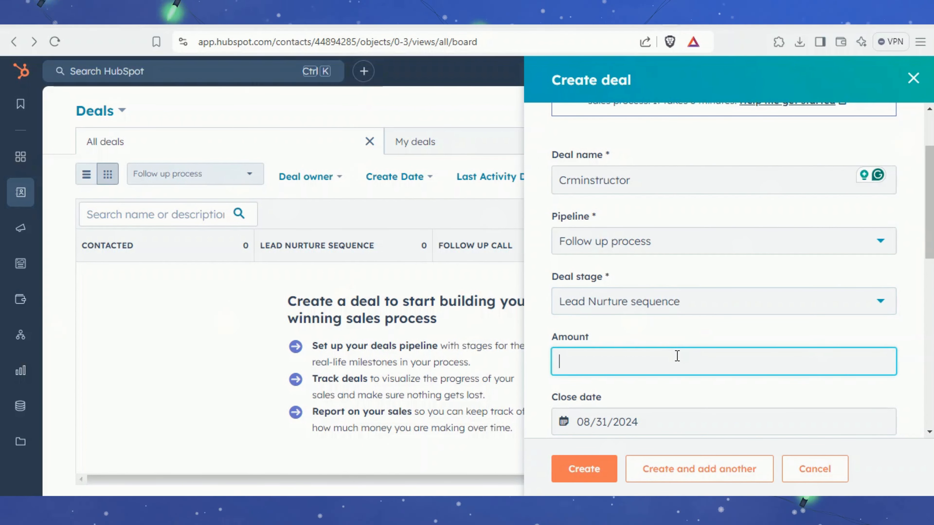
{"action": "type", "text": "1000"}
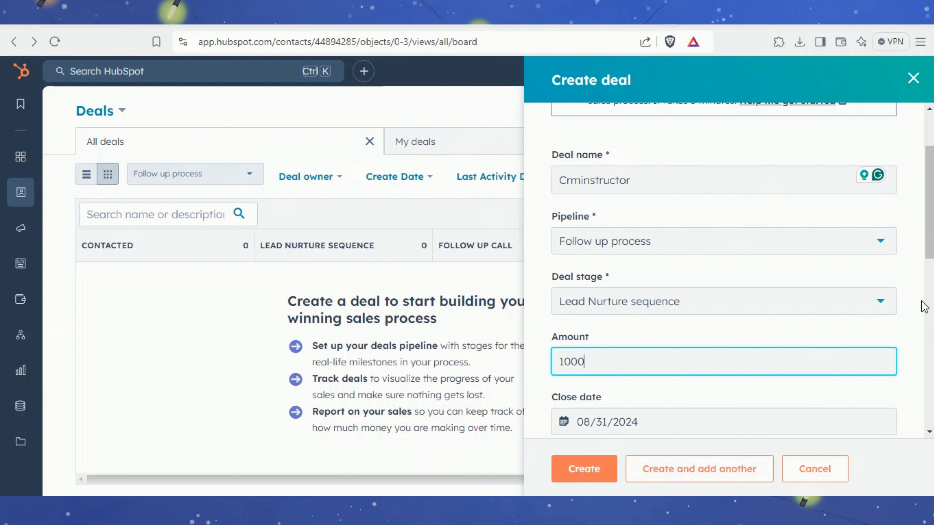
{"action": "scroll", "coordinate": [759, 254], "scroll_direction": "down", "scroll_amount": 5}
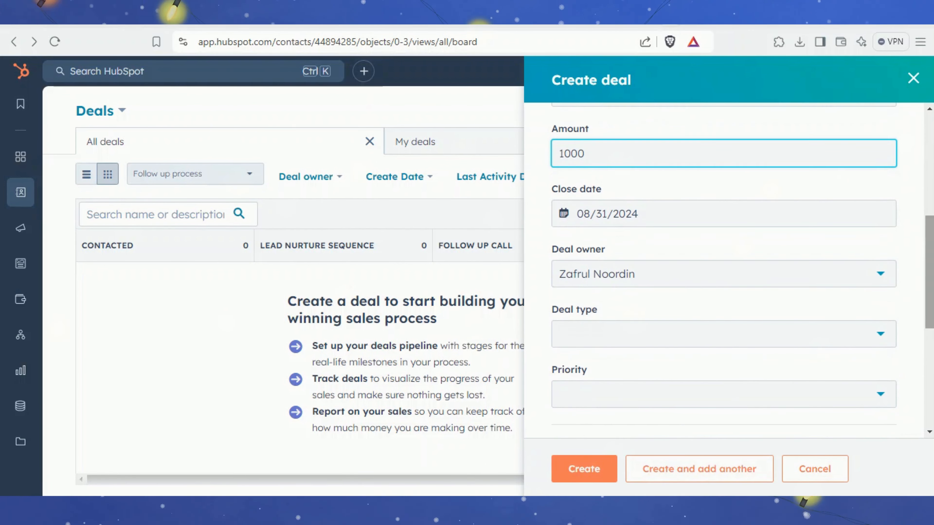
{"action": "left_click", "coordinate": [732, 225]}
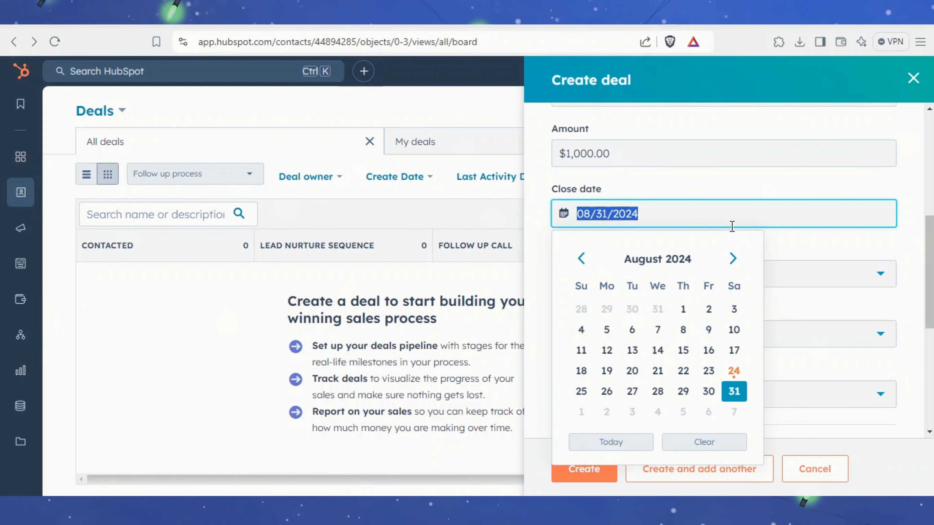
{"action": "left_click", "coordinate": [733, 412]}
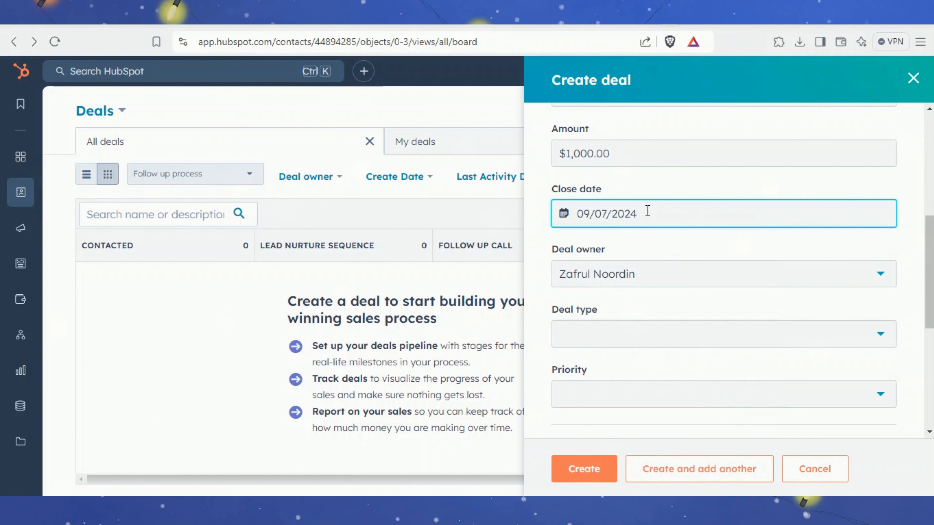
Step: Set the deal type to New Business and the priority to High
{"action": "scroll", "coordinate": [799, 154], "scroll_direction": "down", "scroll_amount": 5}
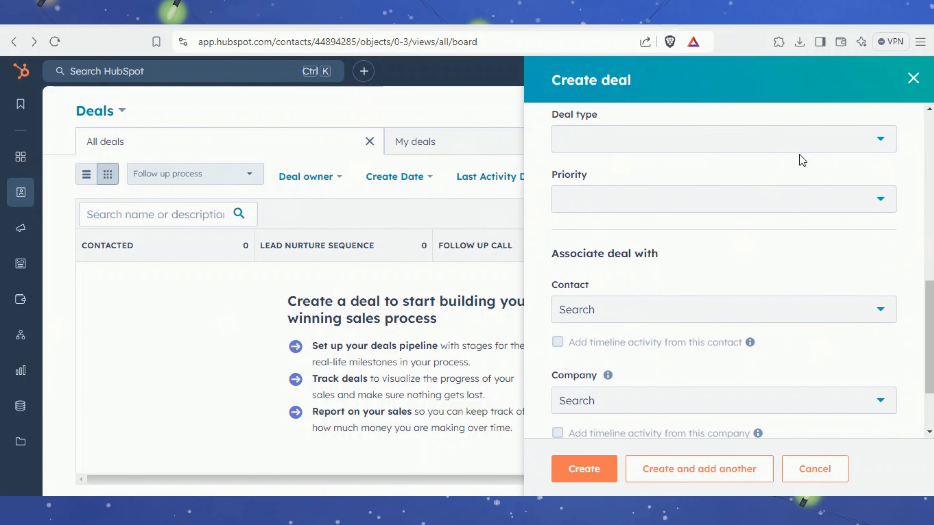
{"action": "left_click", "coordinate": [787, 152]}
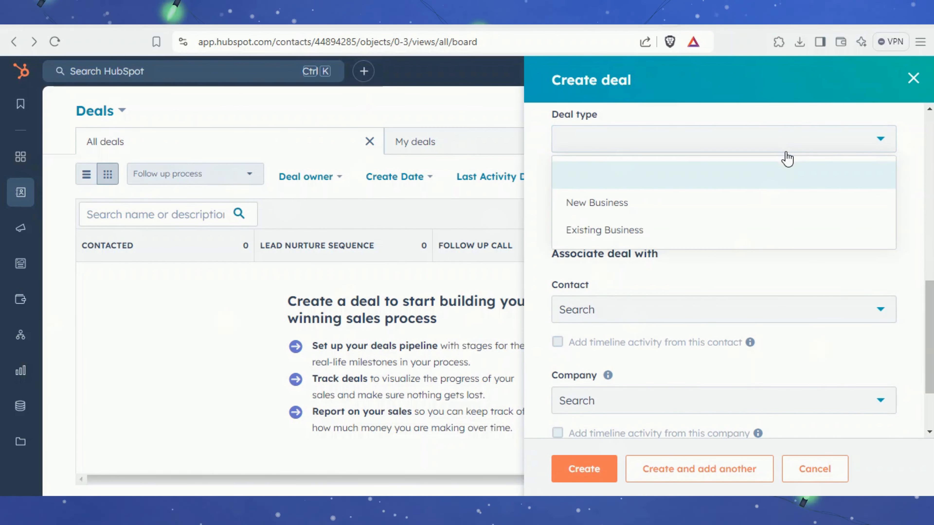
{"action": "left_click", "coordinate": [754, 204]}
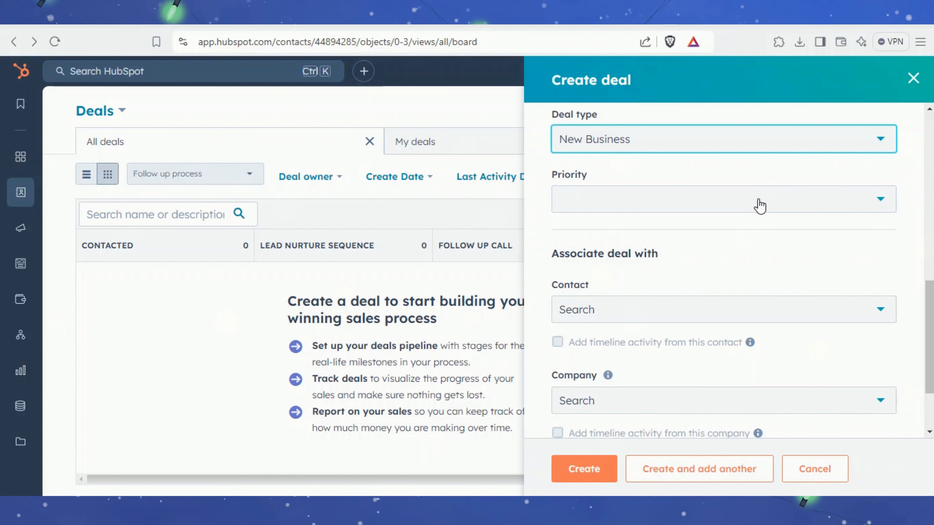
{"action": "left_click", "coordinate": [755, 209]}
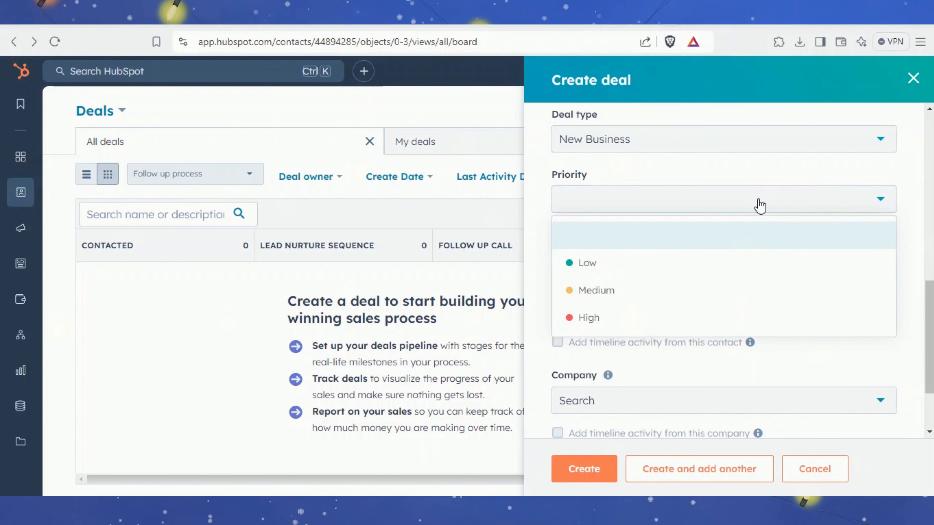
{"action": "left_click", "coordinate": [727, 312]}
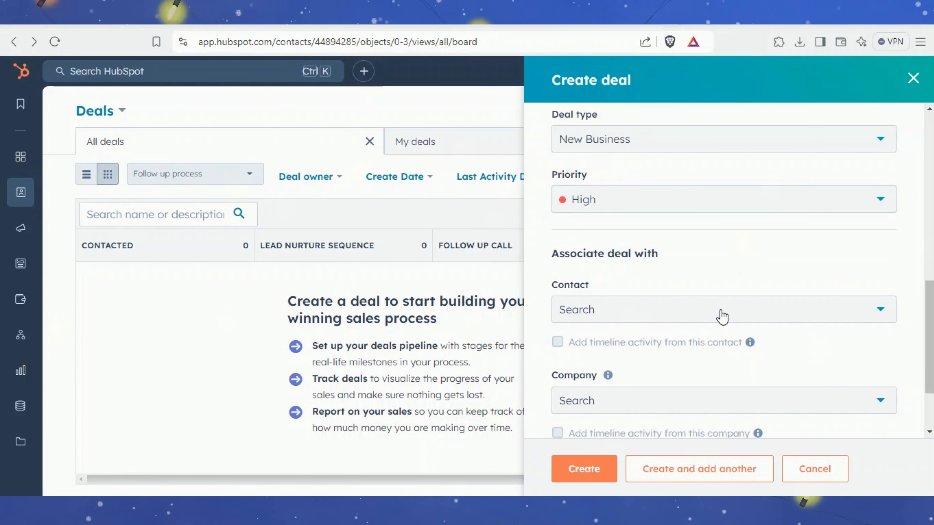
Step: Inspect the contact and company association options for the deal without selecting any
{"action": "left_click", "coordinate": [833, 321]}
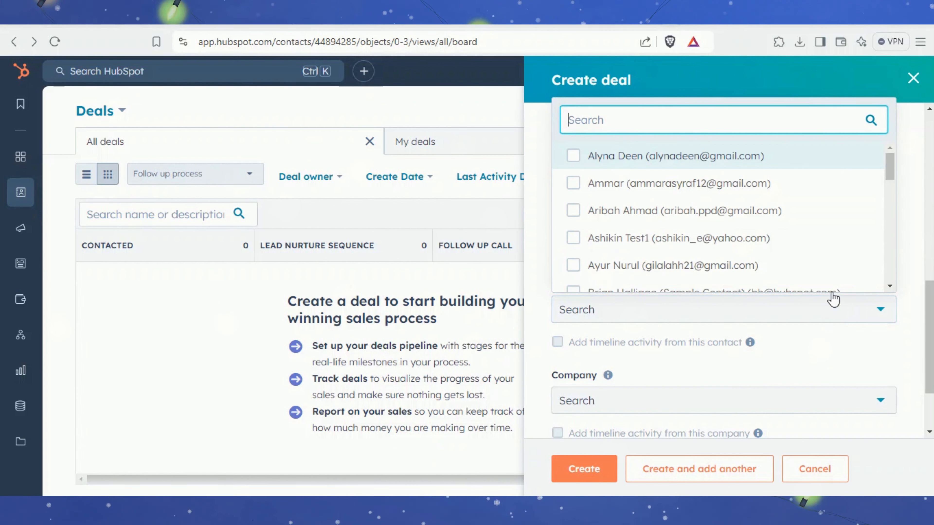
{"action": "scroll", "coordinate": [890, 257], "scroll_direction": "down", "scroll_amount": 3}
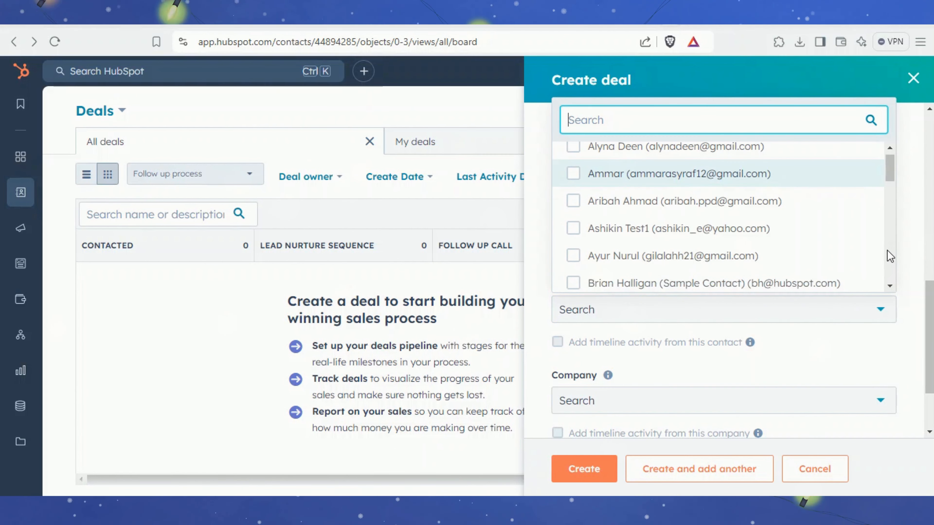
{"action": "left_click", "coordinate": [824, 343]}
{"action": "left_click", "coordinate": [826, 413]}
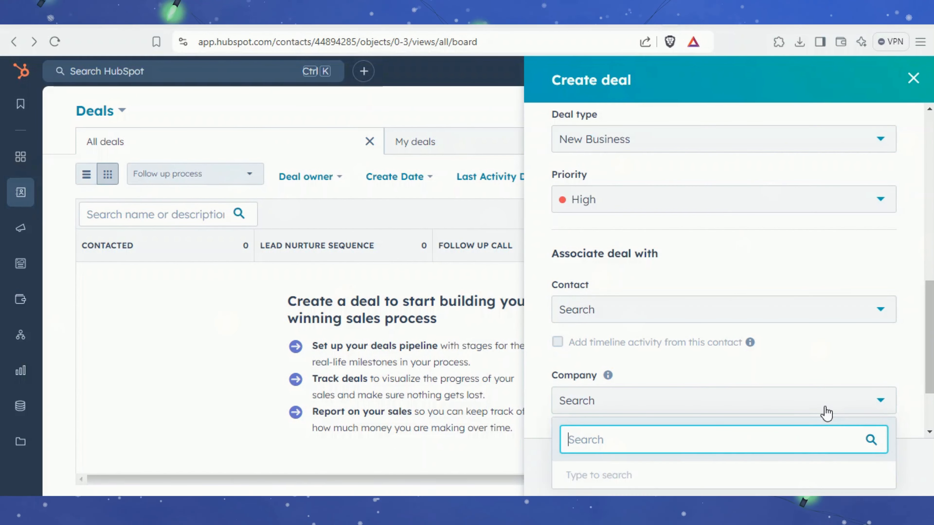
{"action": "scroll", "coordinate": [826, 412], "scroll_direction": "down", "scroll_amount": 3}
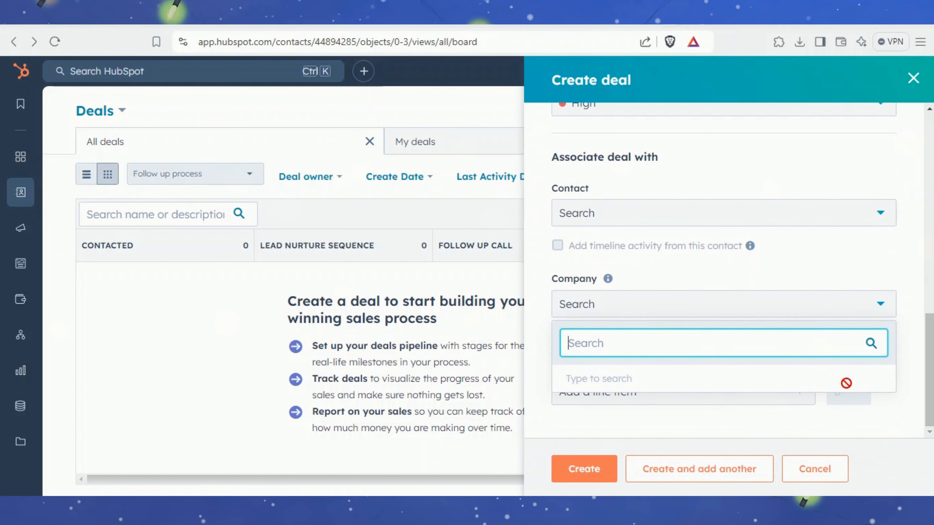
{"action": "left_click", "coordinate": [906, 286]}
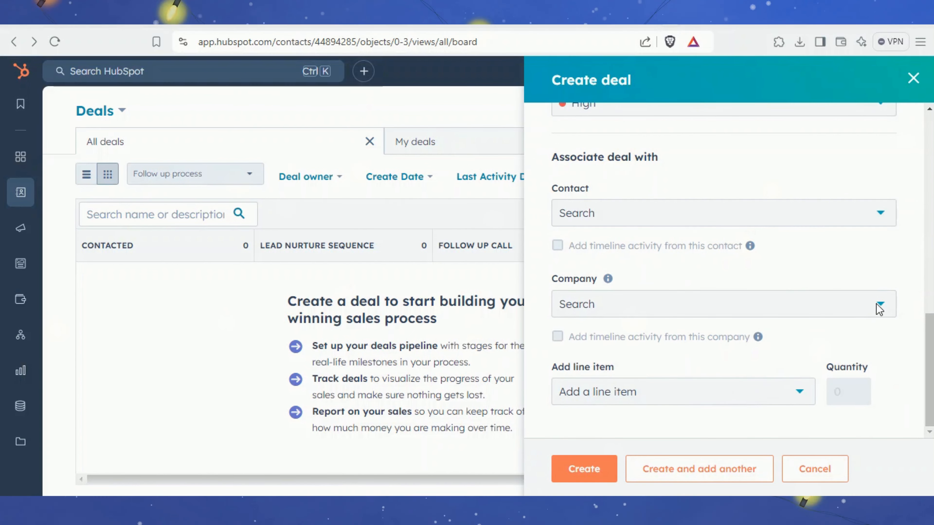